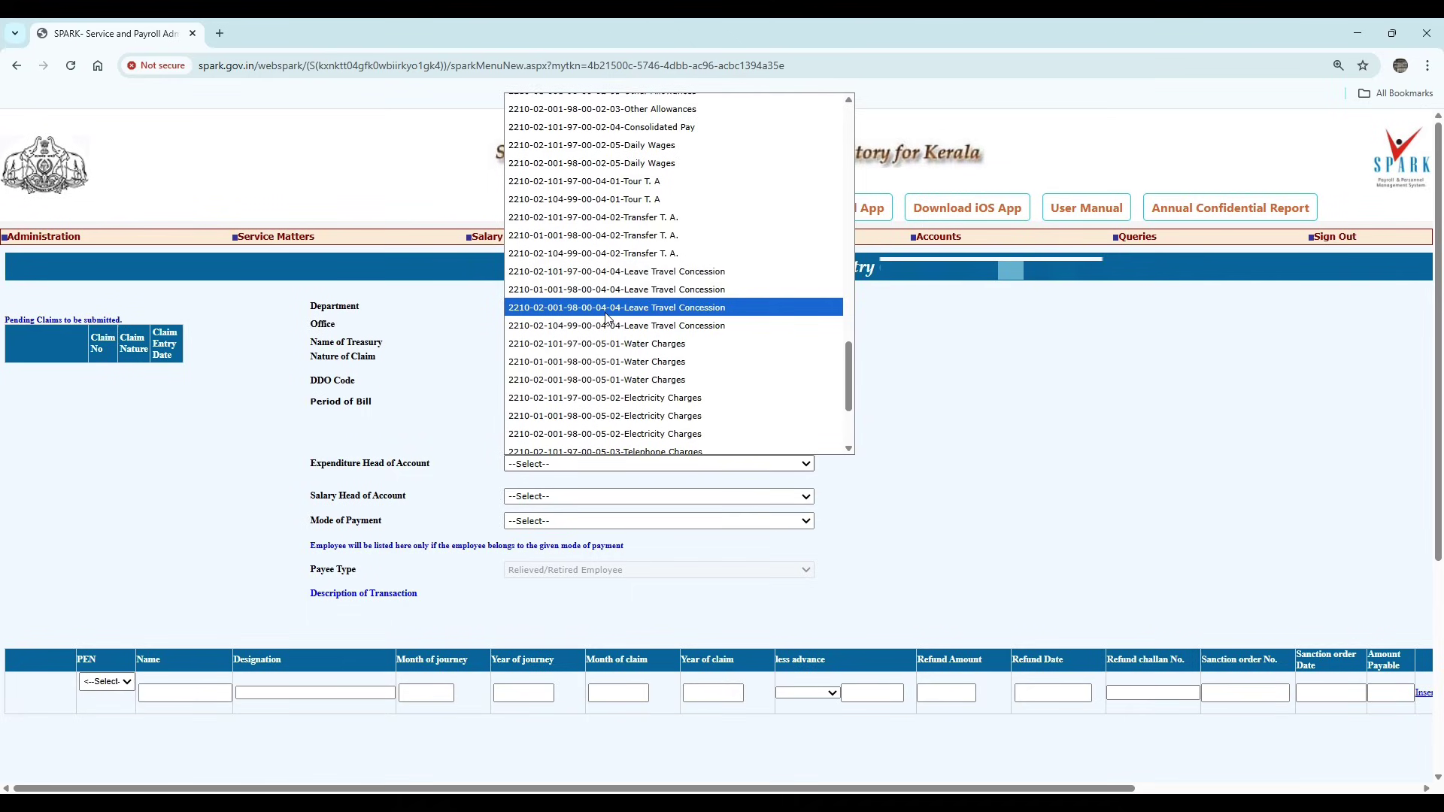
pyautogui.click(605, 313)
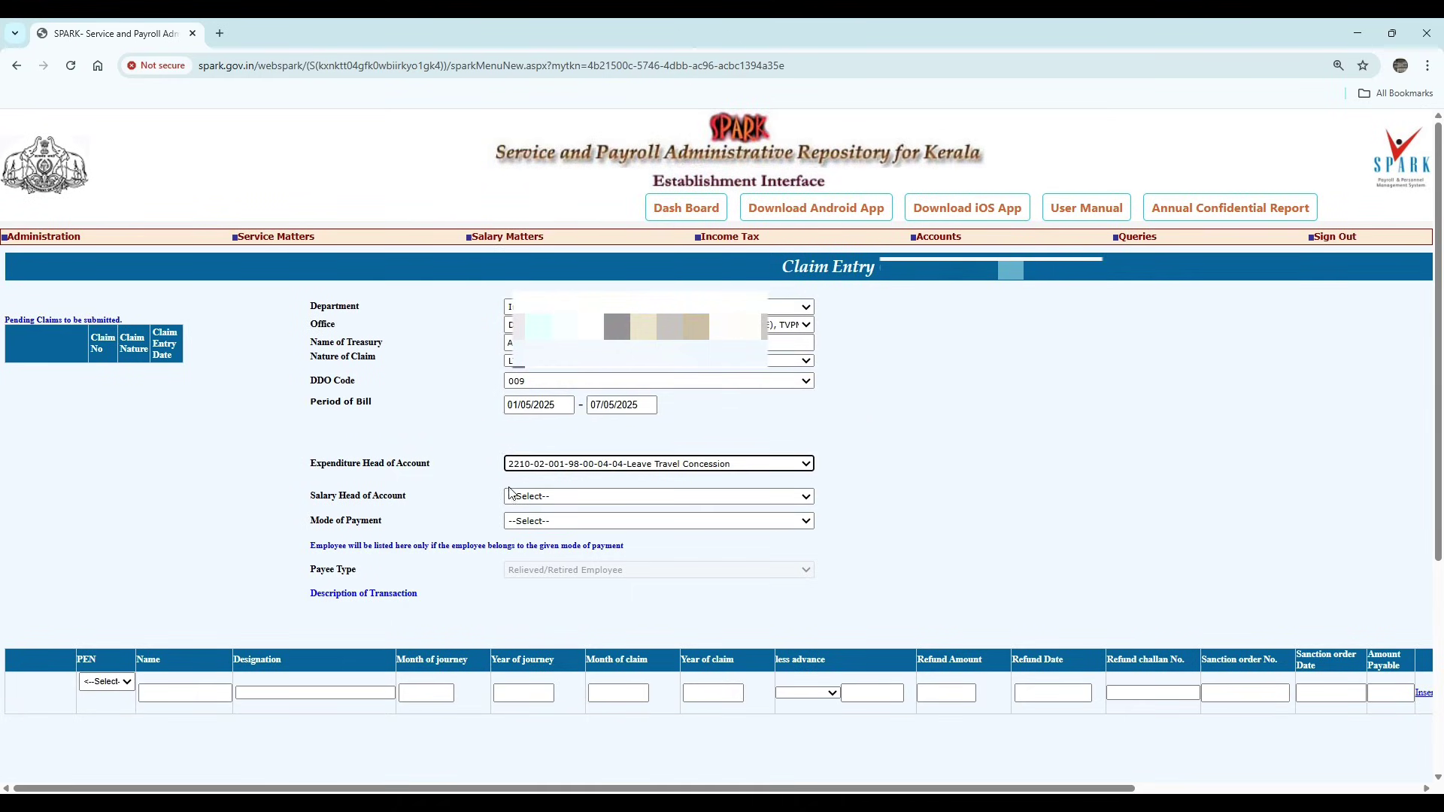
pyautogui.click(536, 498)
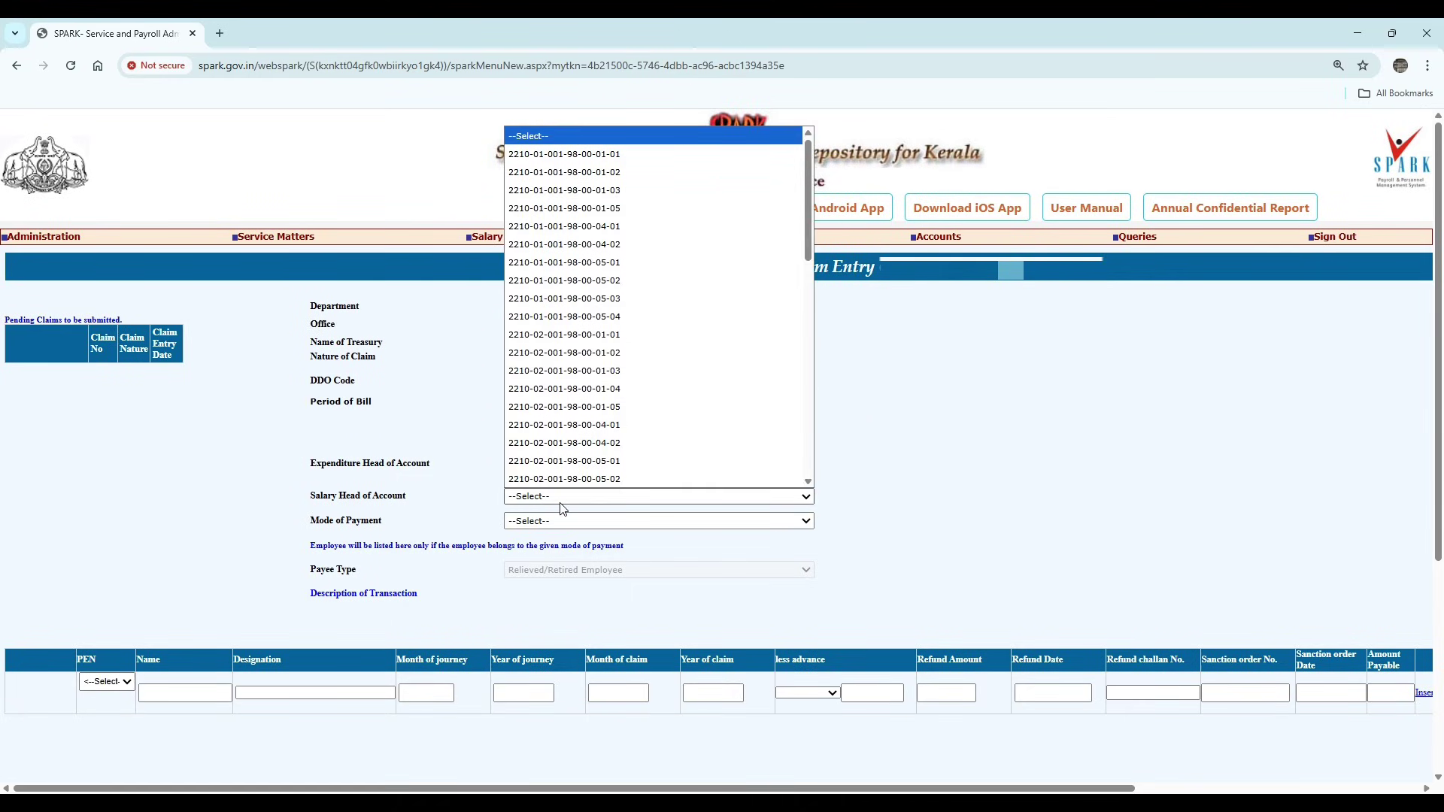
pyautogui.click(563, 334)
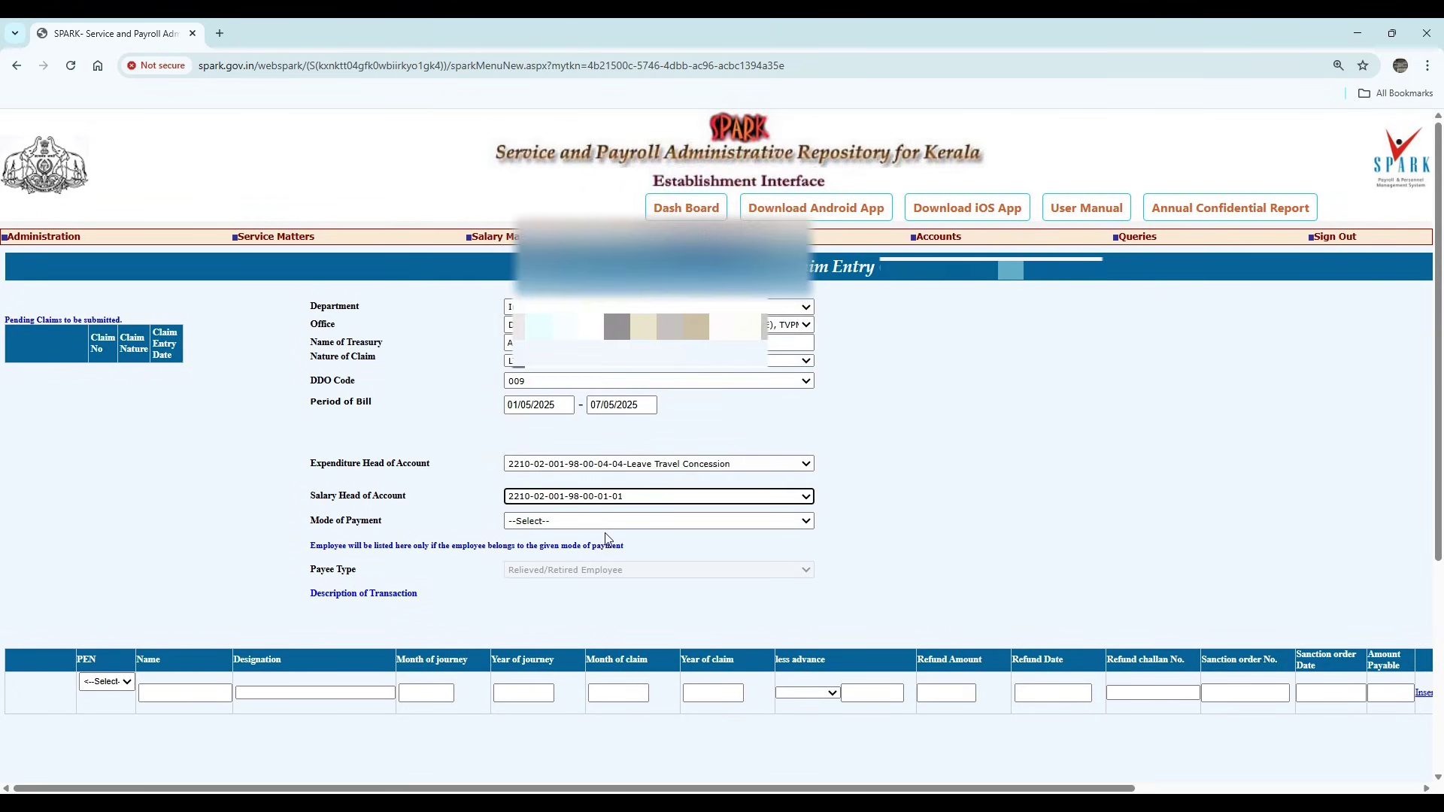
pyautogui.click(524, 522)
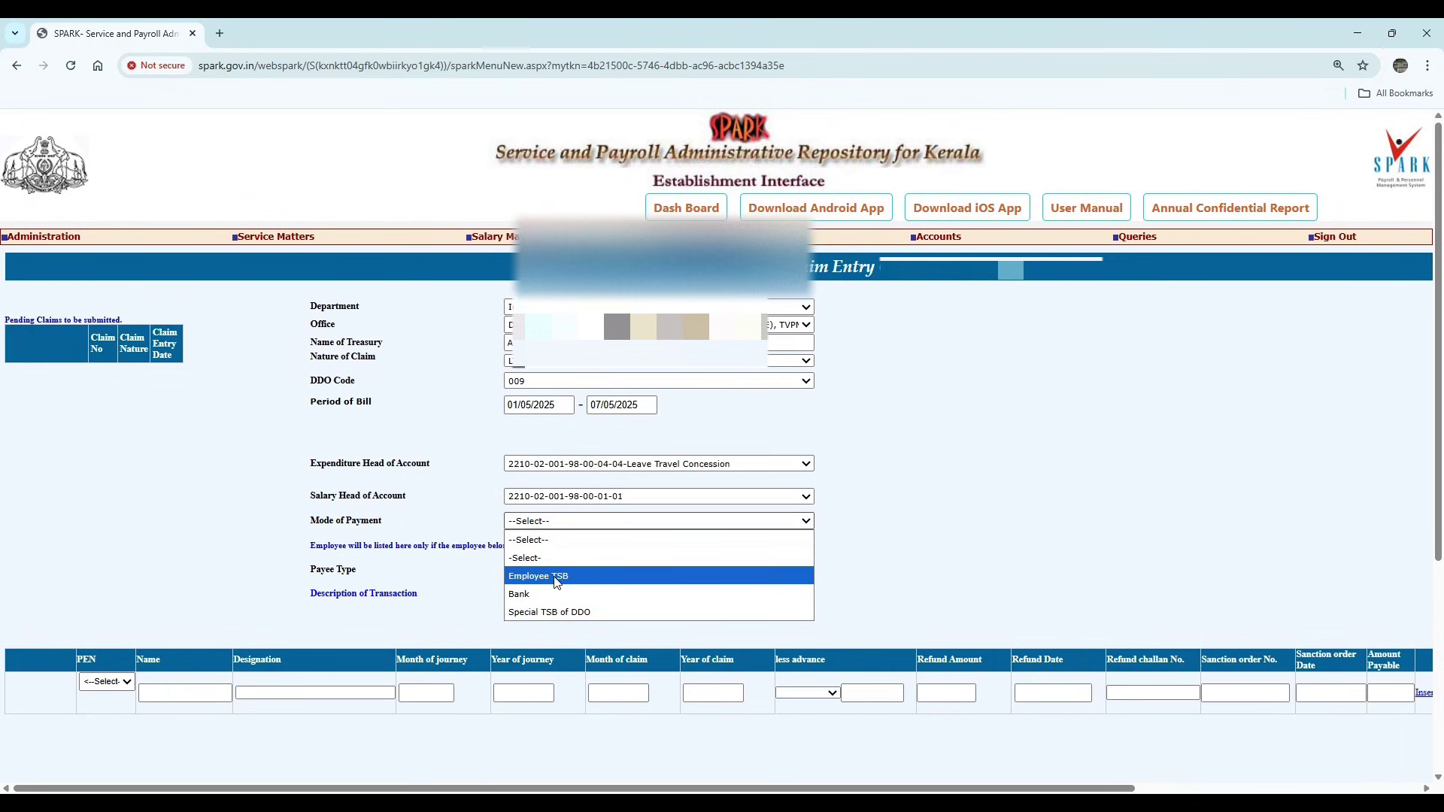
pyautogui.click(557, 578)
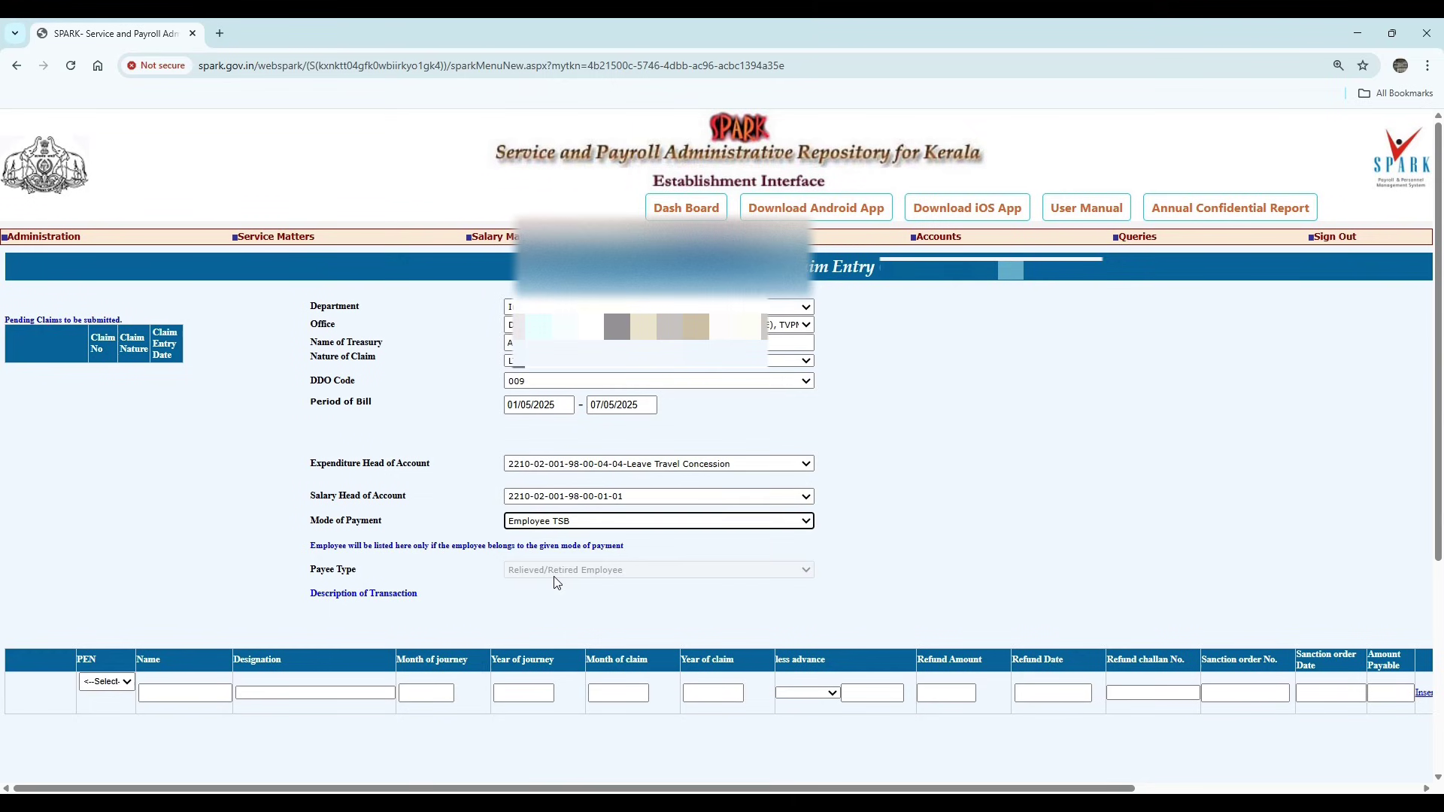
pyautogui.scroll(-1, 875, 531)
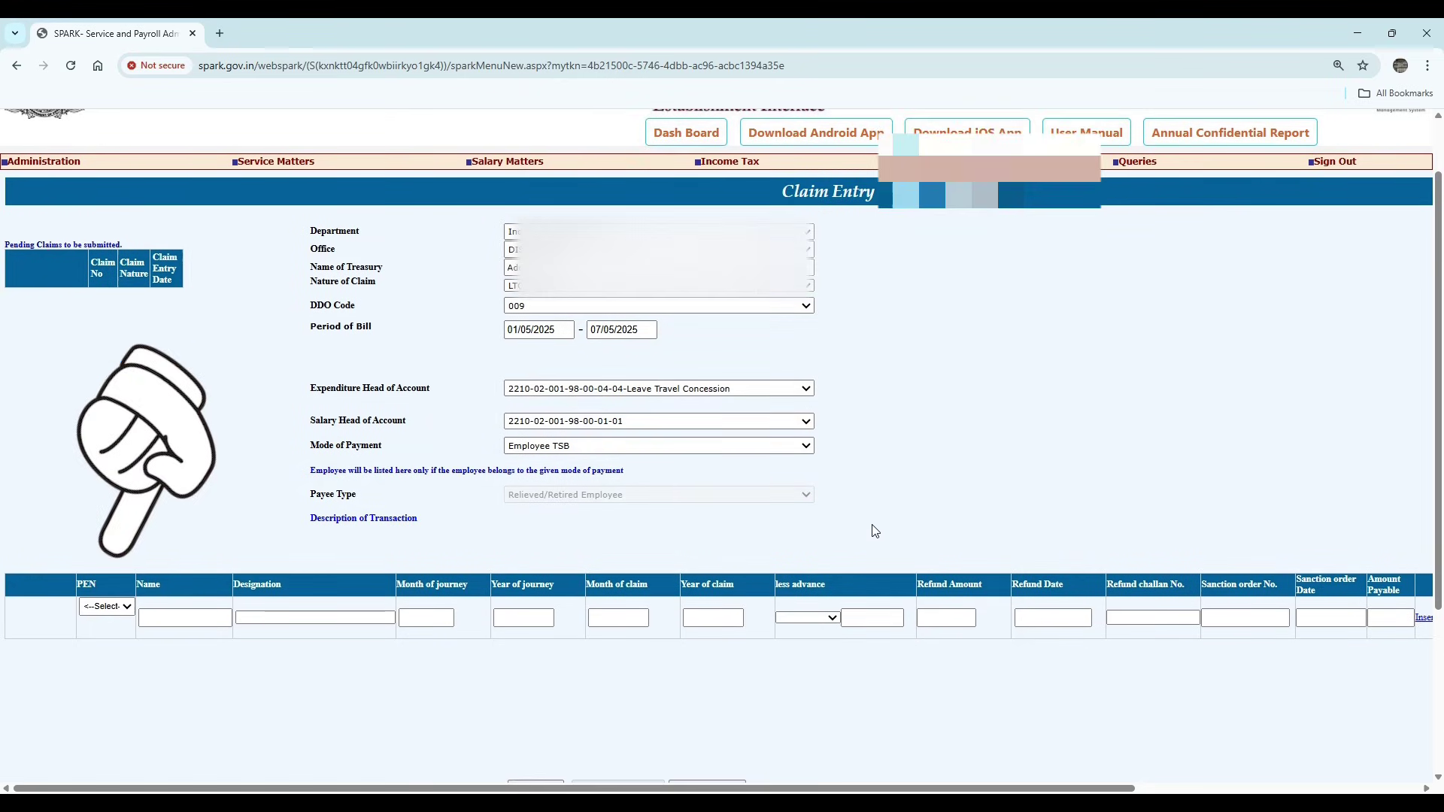
pyautogui.click(105, 607)
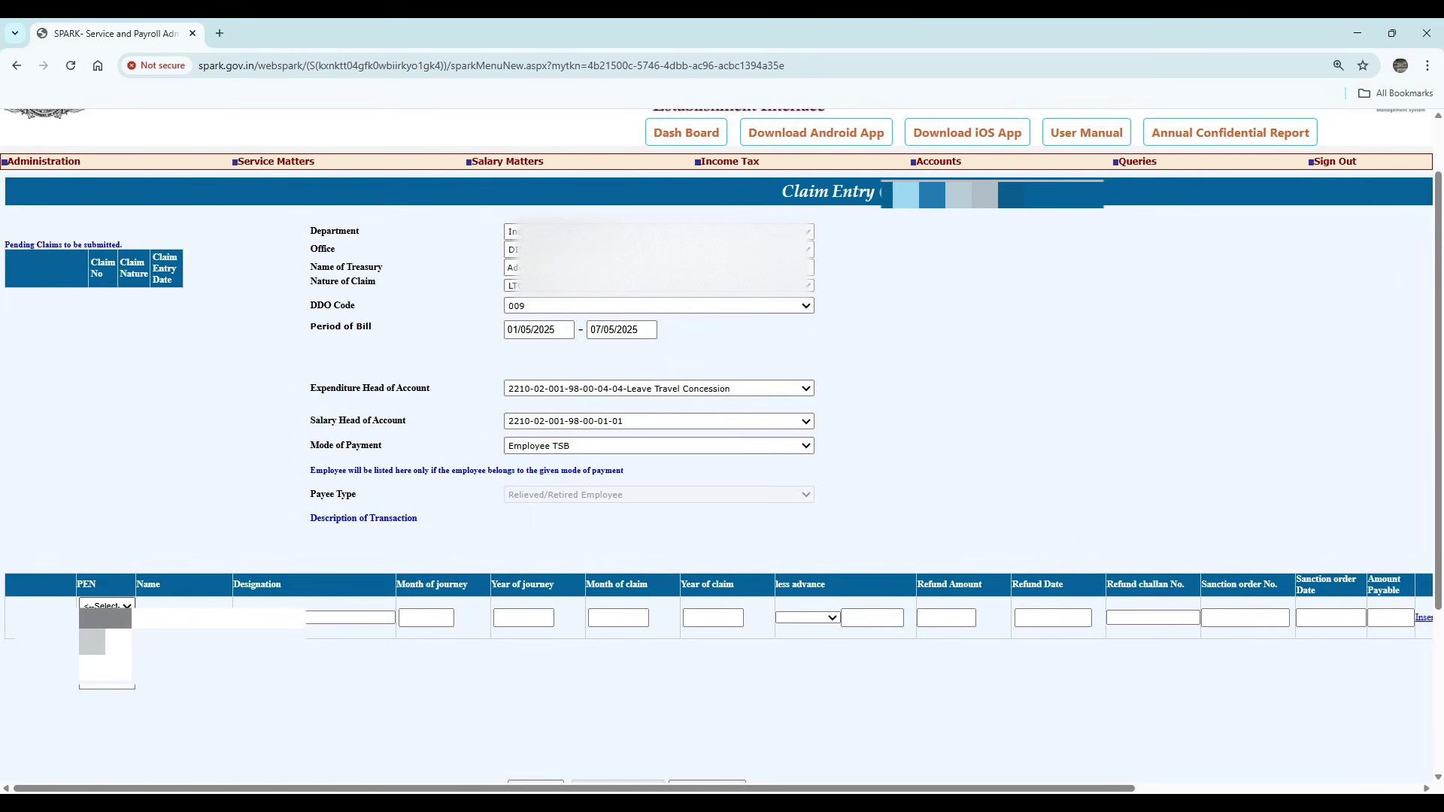
# - Select the employee and enter journey month 05/2025 and claim month 09/2025
pyautogui.click(105, 644)
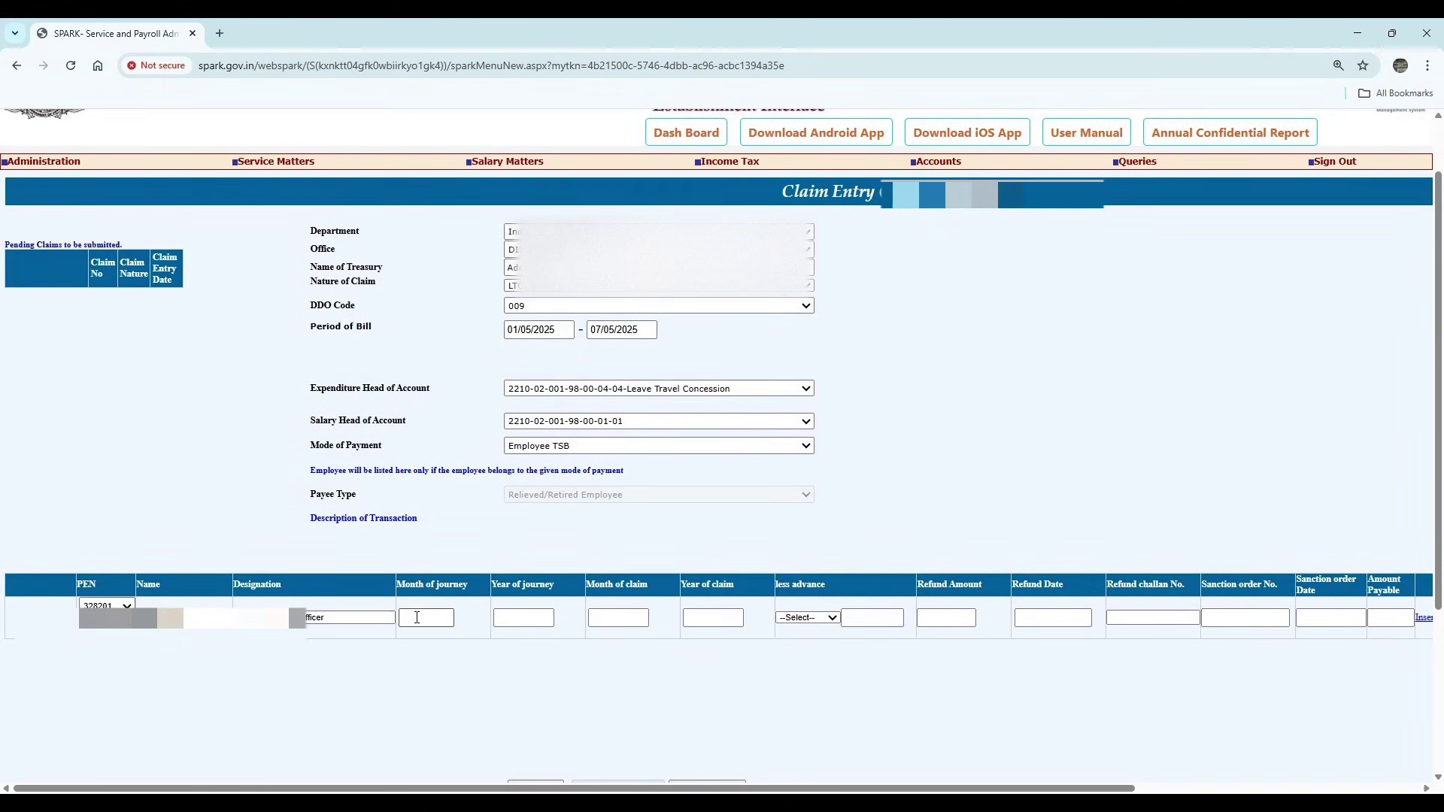
pyautogui.click(411, 617)
pyautogui.click(525, 618)
pyautogui.write('2025')
pyautogui.click(634, 613)
pyautogui.click(697, 616)
pyautogui.write('2025')
# - Enter the sanction order number and sanction date 28/07/2025
pyautogui.click(946, 618)
pyautogui.click(1029, 617)
pyautogui.click(1174, 617)
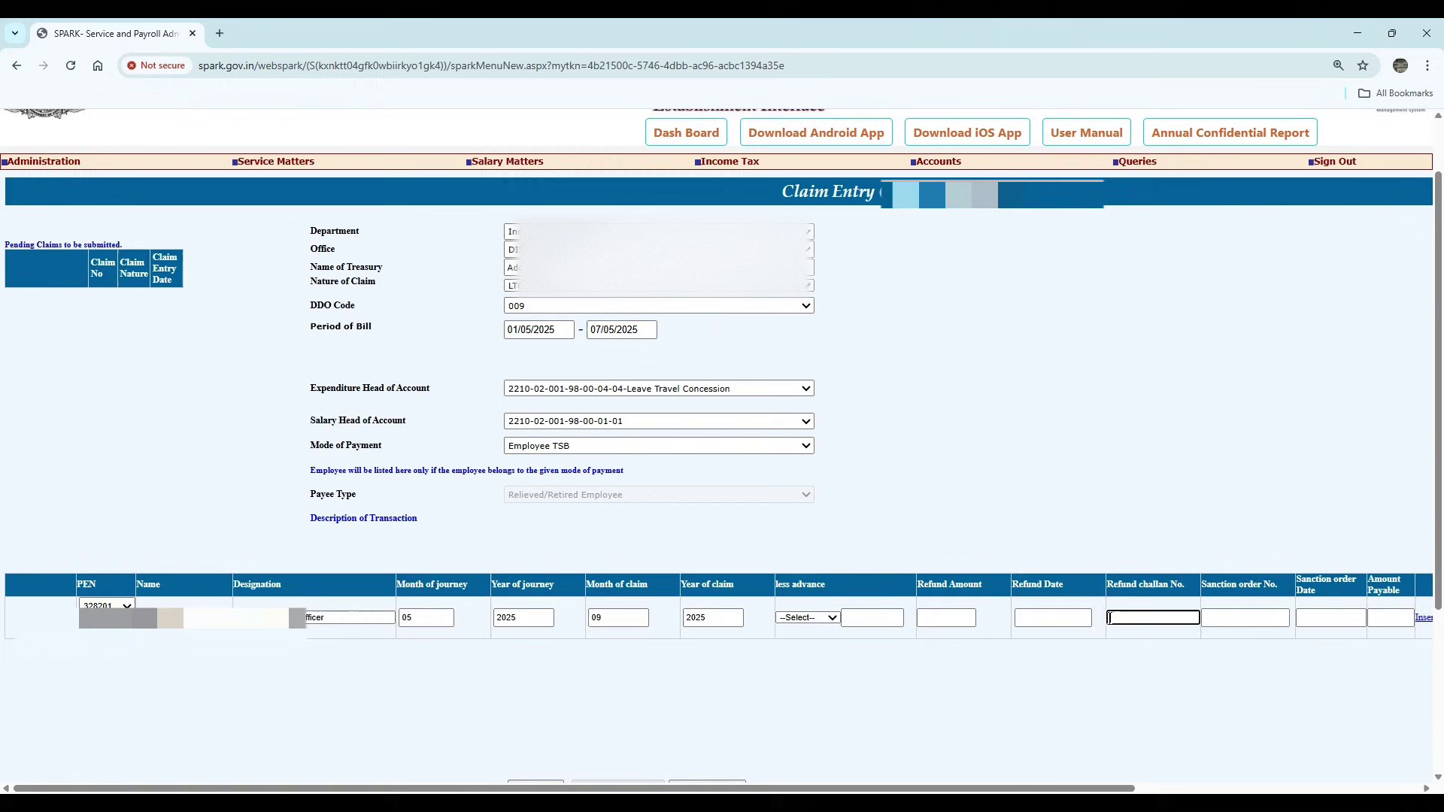
pyautogui.click(1204, 618)
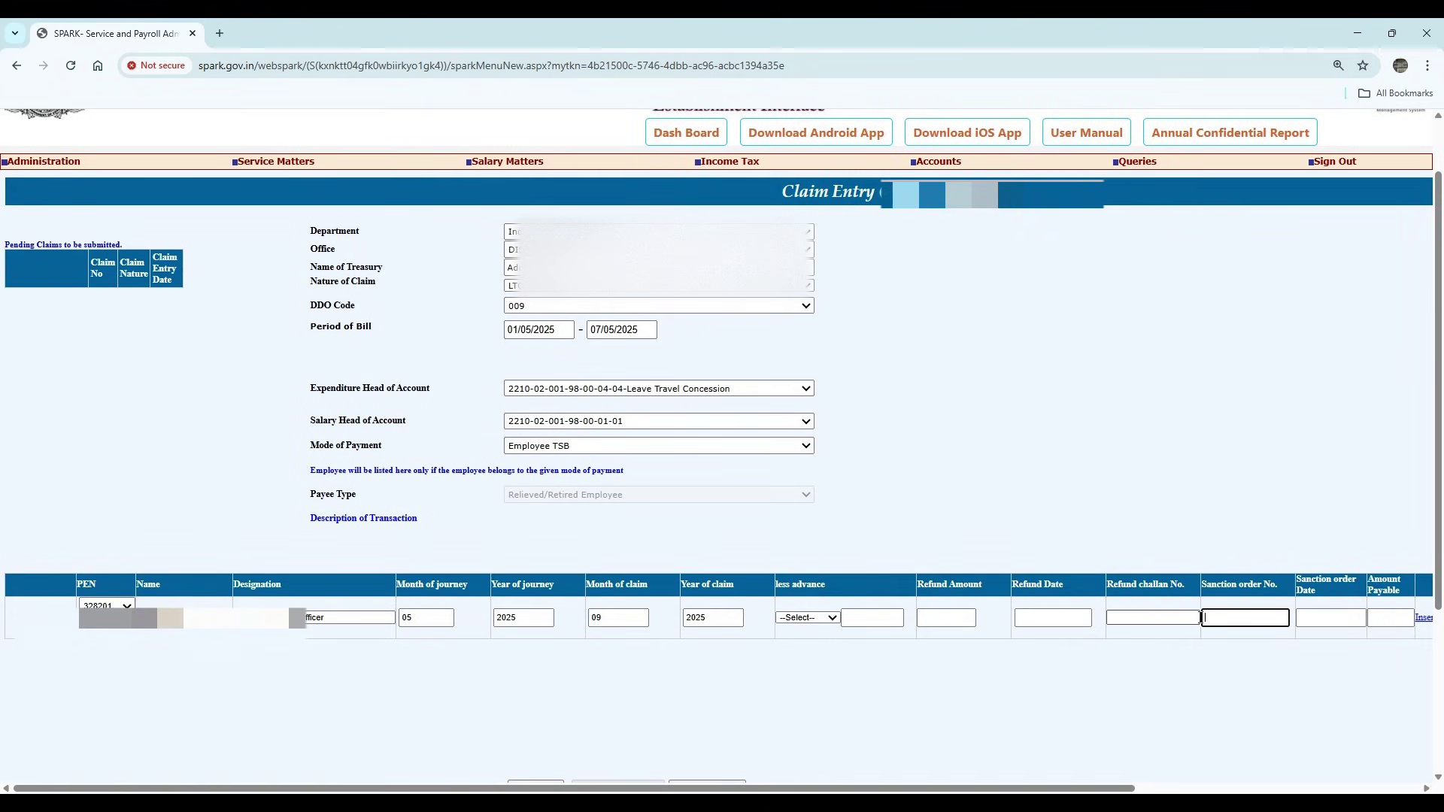
pyautogui.click(1299, 618)
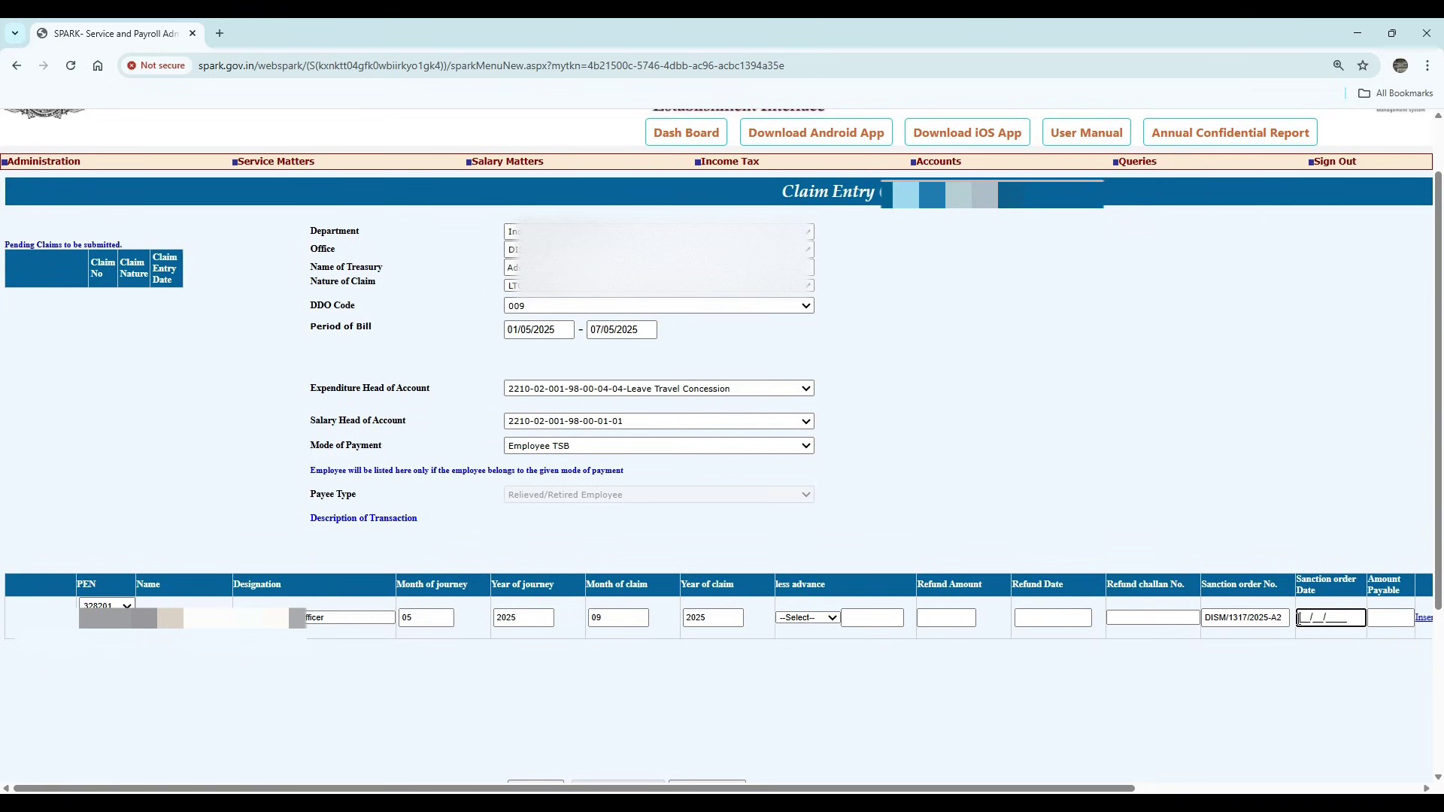
pyautogui.write('28/07/2025')
# - Enter amount payable 34416 and insert the employee row into the claim
pyautogui.click(1395, 620)
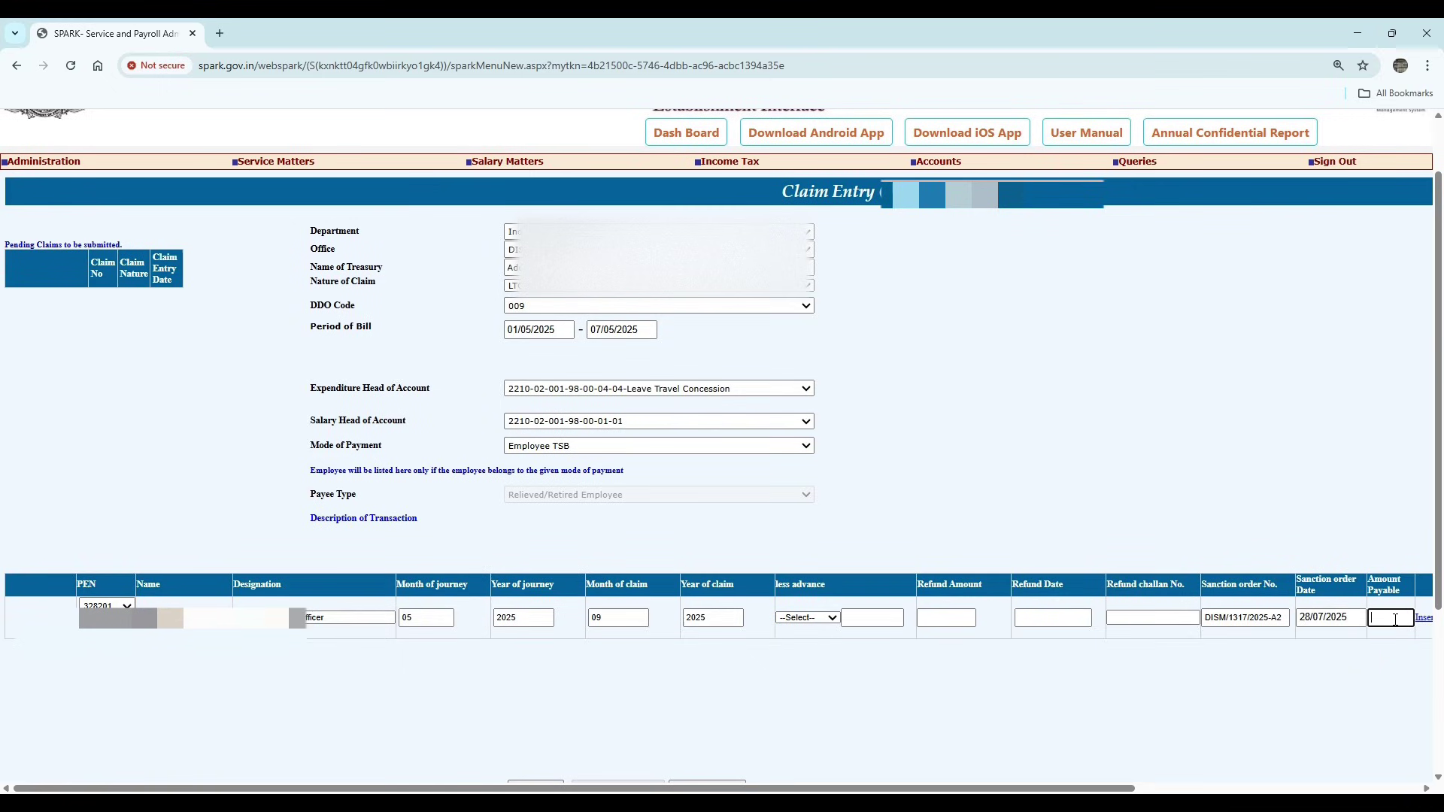
pyautogui.write('34416')
pyautogui.moveTo(1121, 788); pyautogui.dragTo(1200, 787)
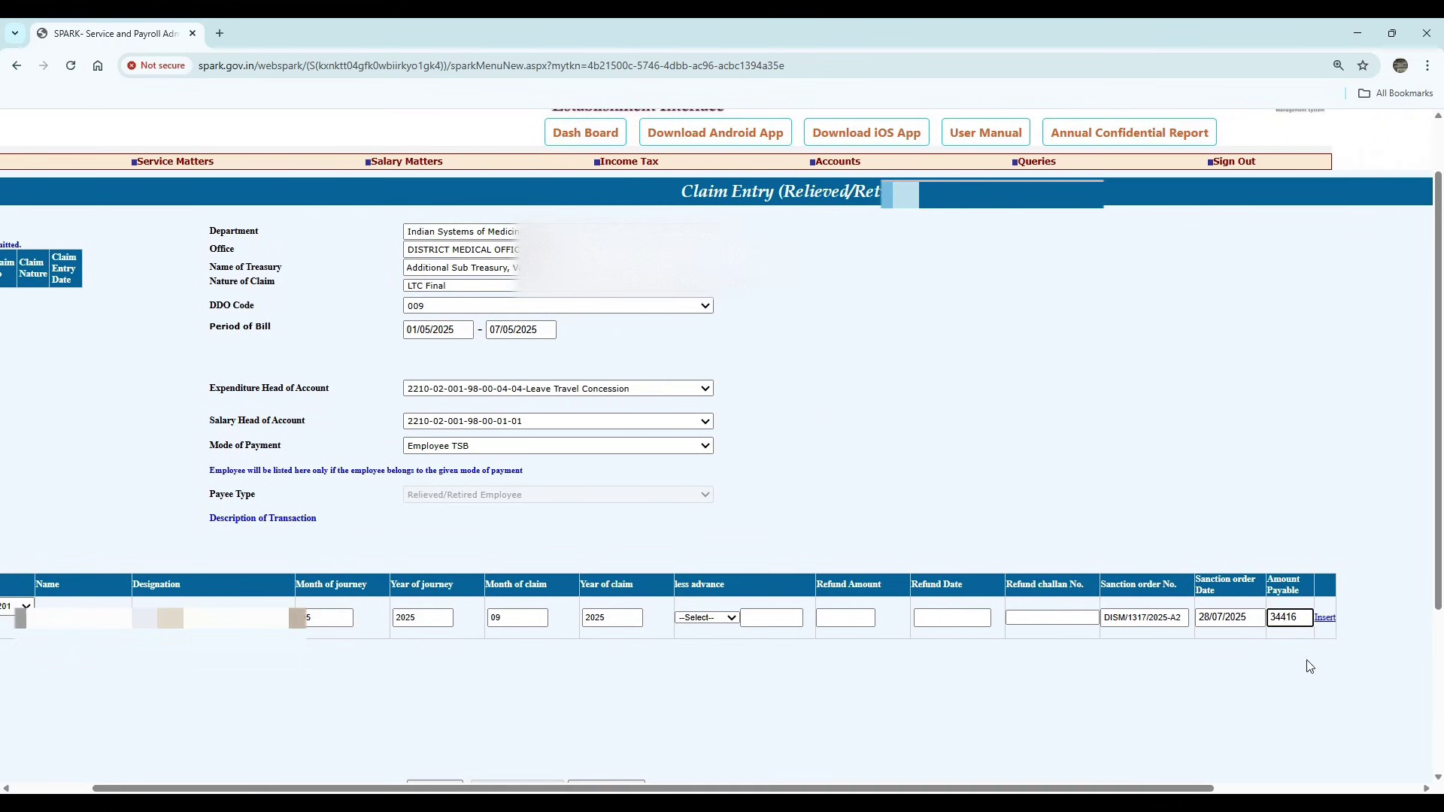
pyautogui.click(1324, 619)
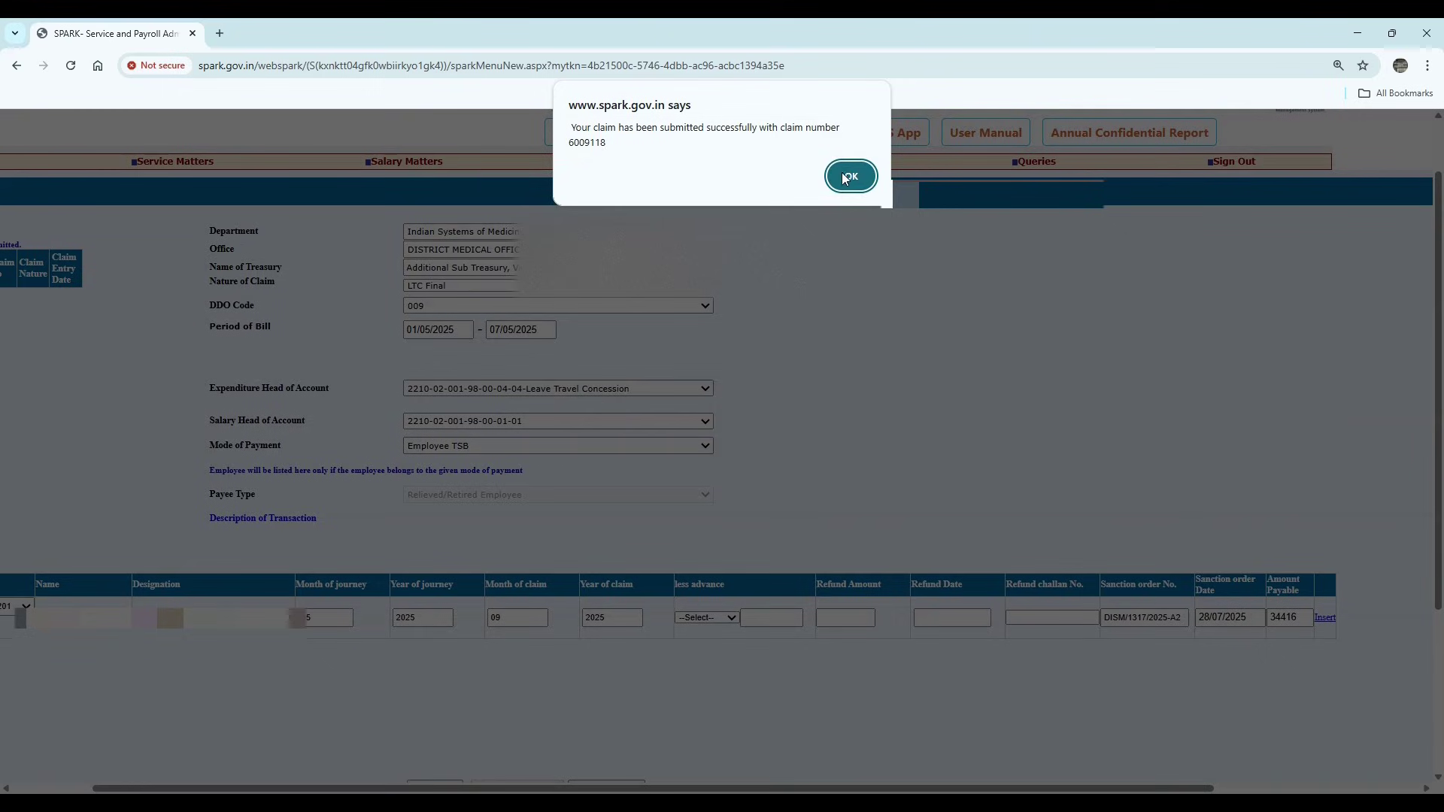
pyautogui.click(850, 176)
pyautogui.scroll(-3, 687, 548)
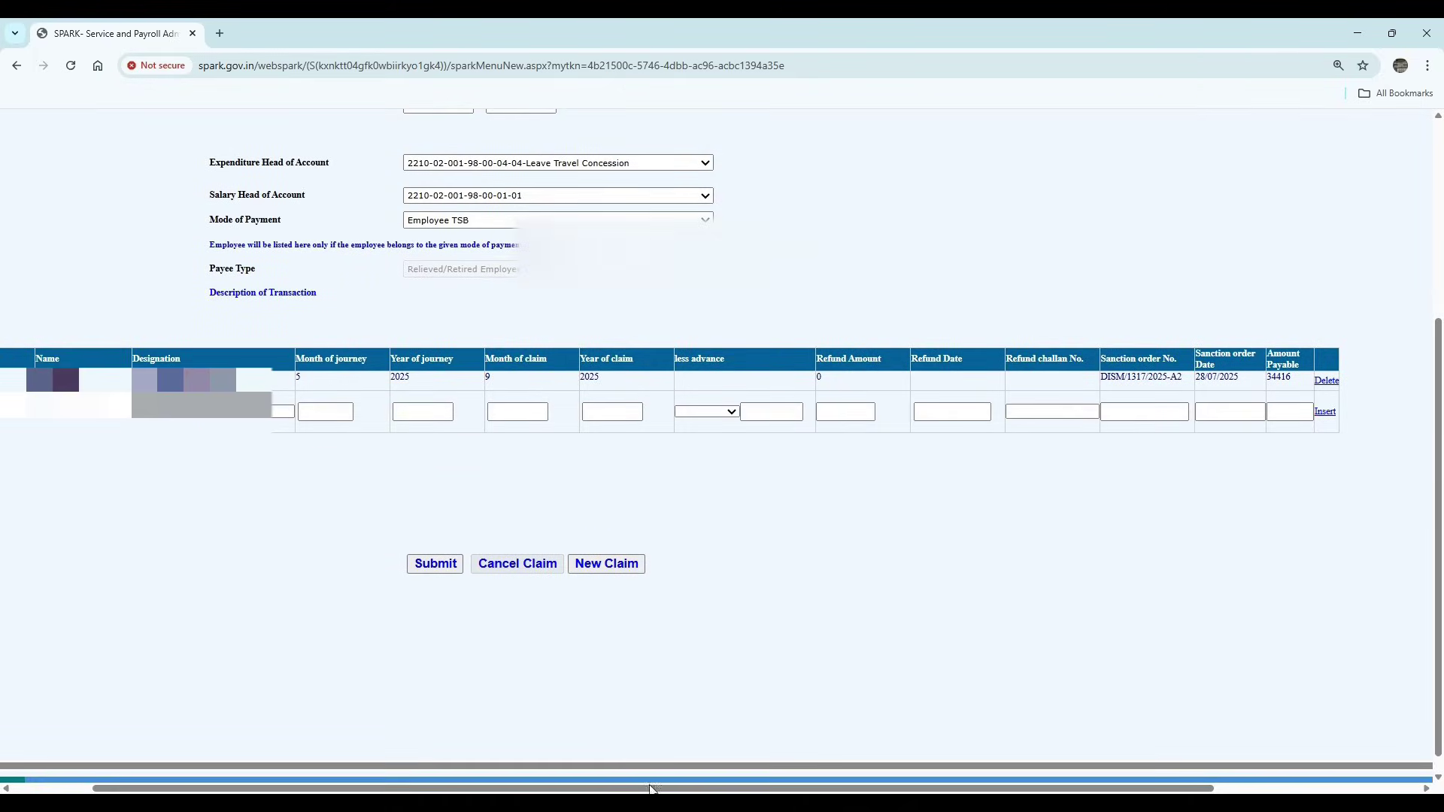
pyautogui.moveTo(652, 790); pyautogui.dragTo(477, 751)
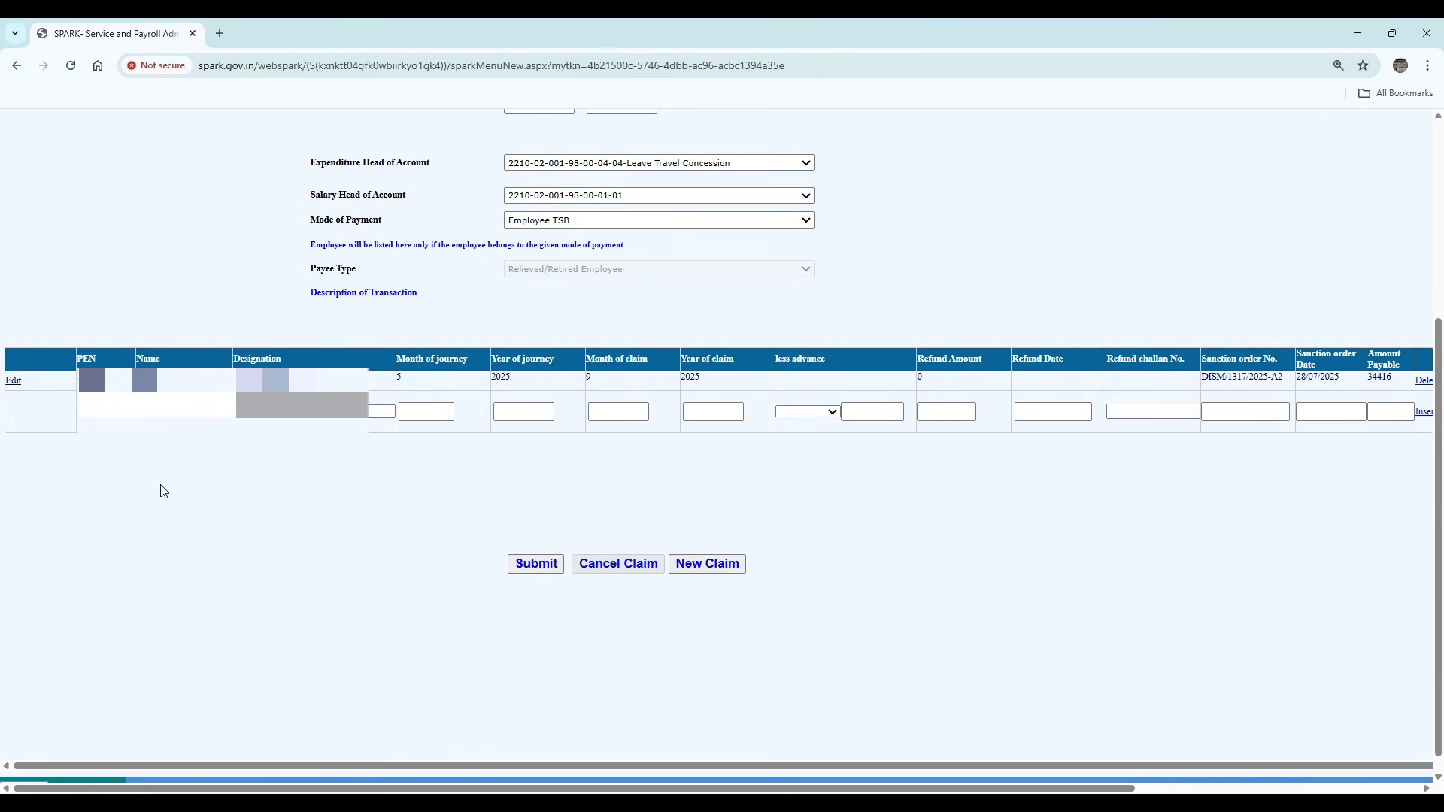
# - Submit the LTC claim and confirm forwarding it to the DDO
pyautogui.click(544, 570)
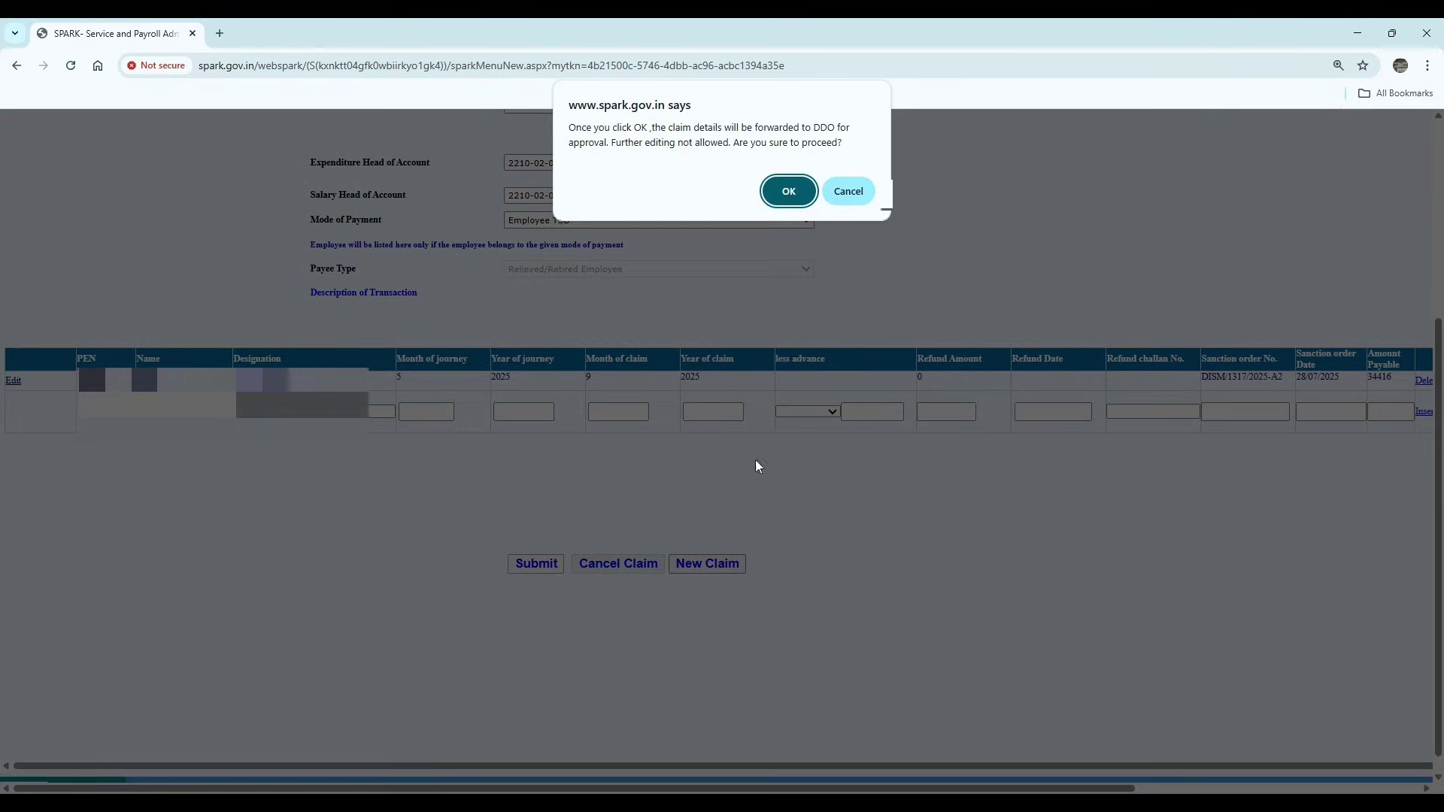
pyautogui.click(800, 193)
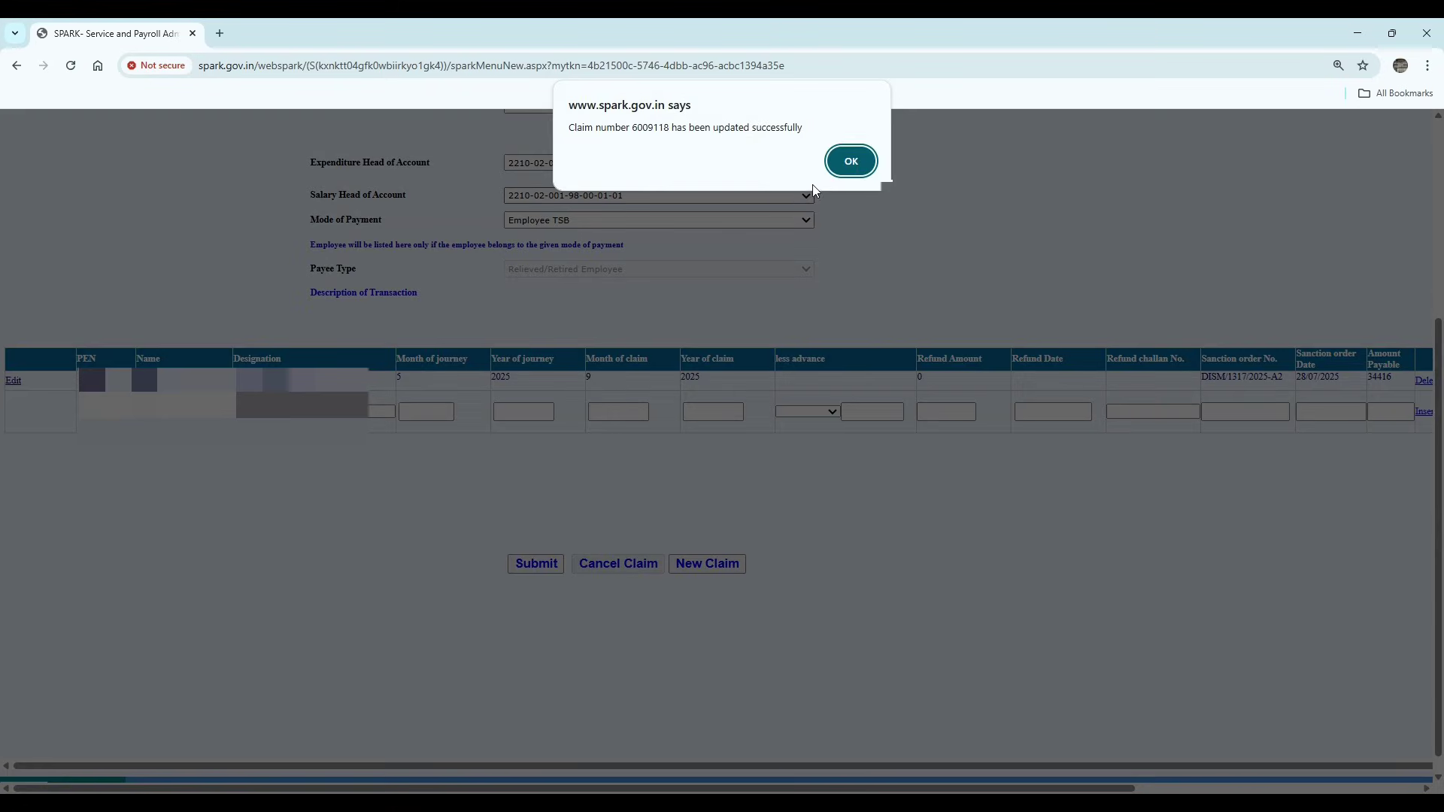
pyautogui.click(850, 159)
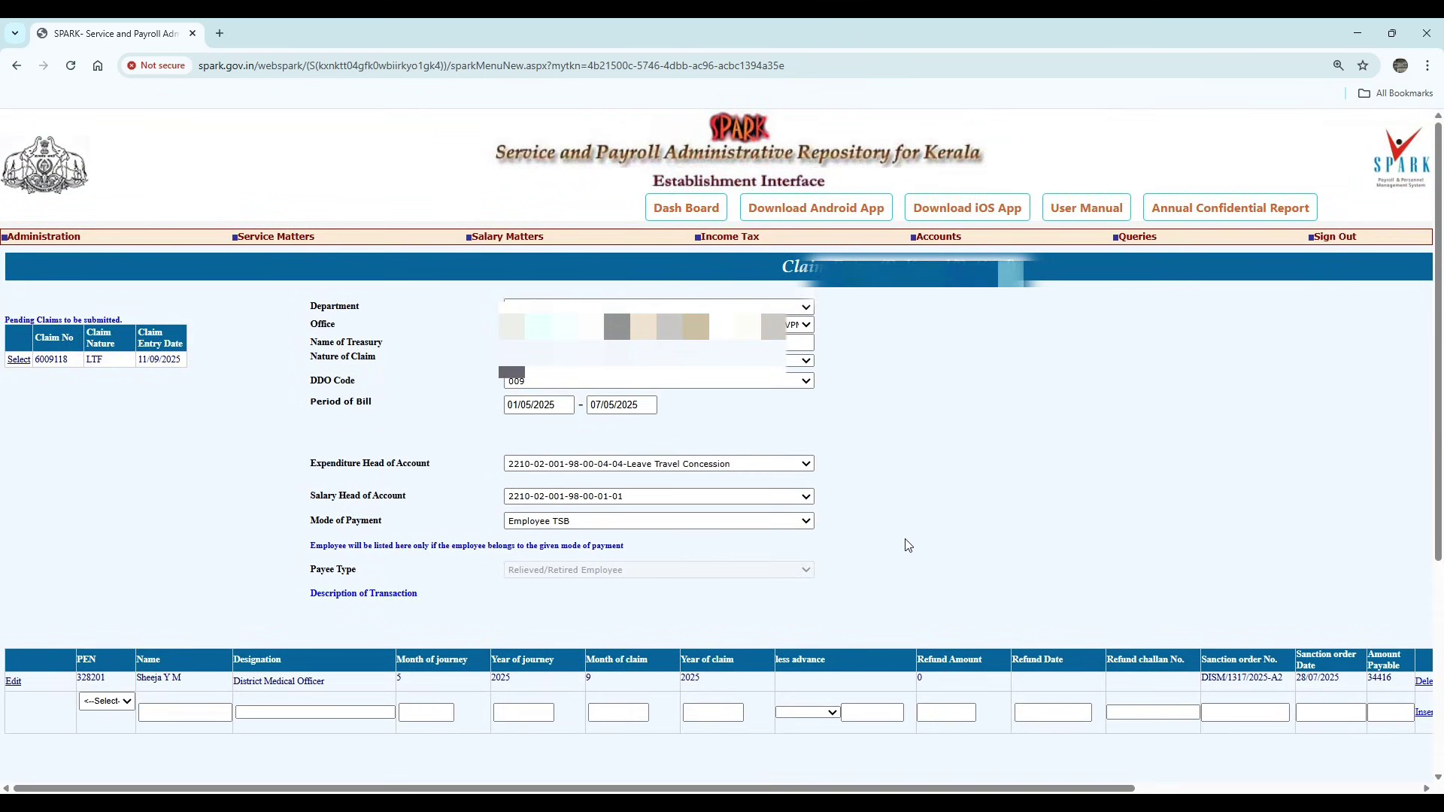
# - Open claim approval for regular employees and load the pending LTF claim
pyautogui.moveTo(932, 244)
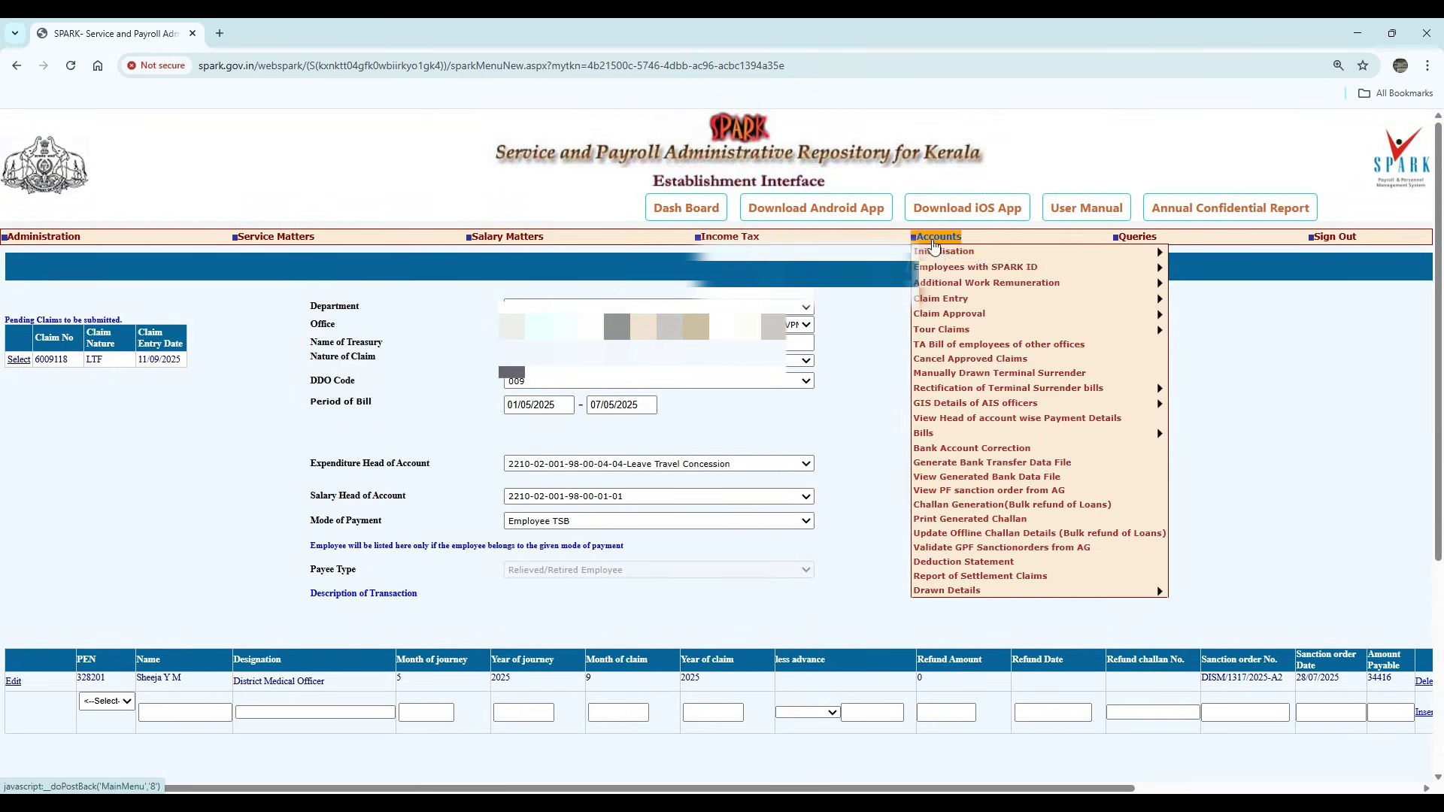
pyautogui.moveTo(1017, 322)
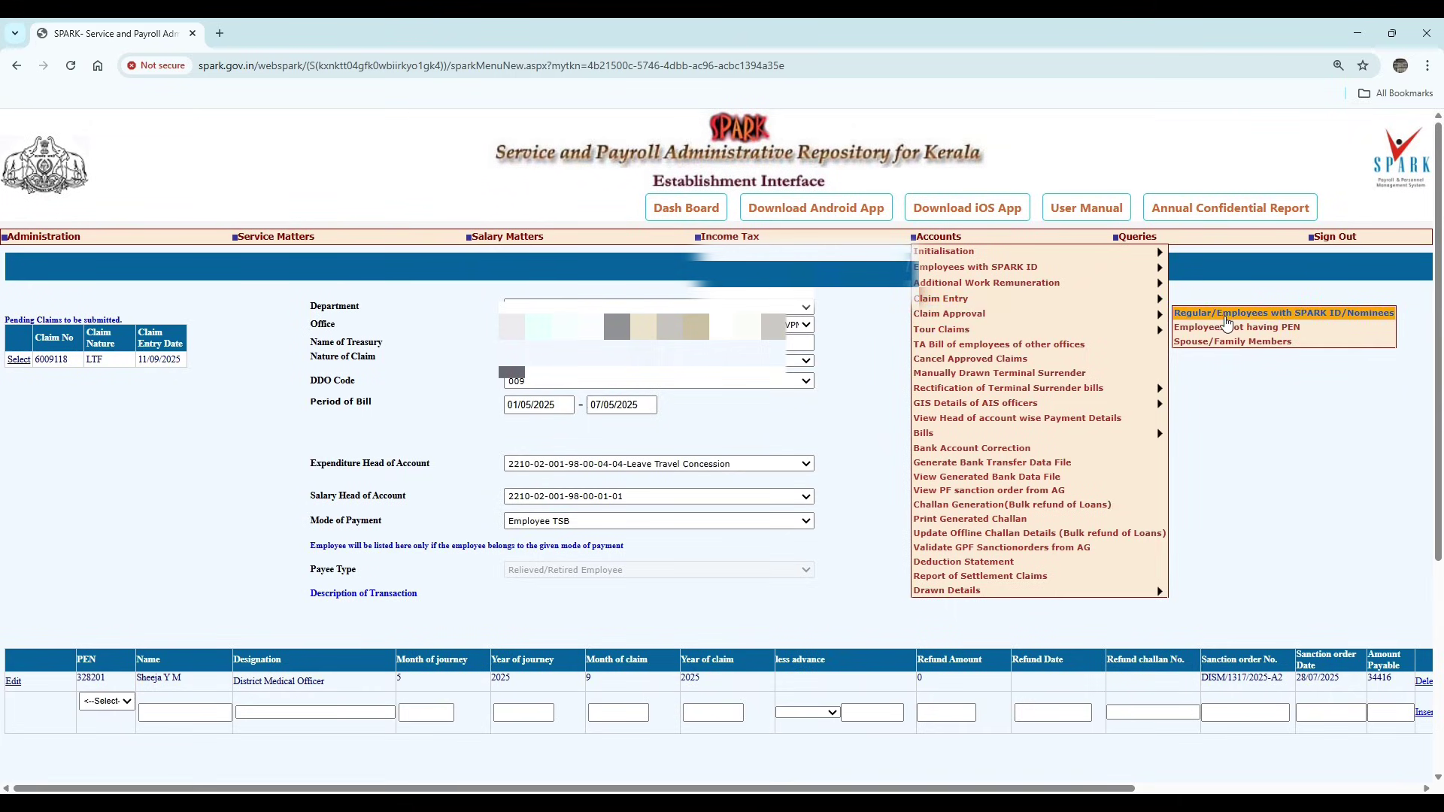
pyautogui.click(1231, 316)
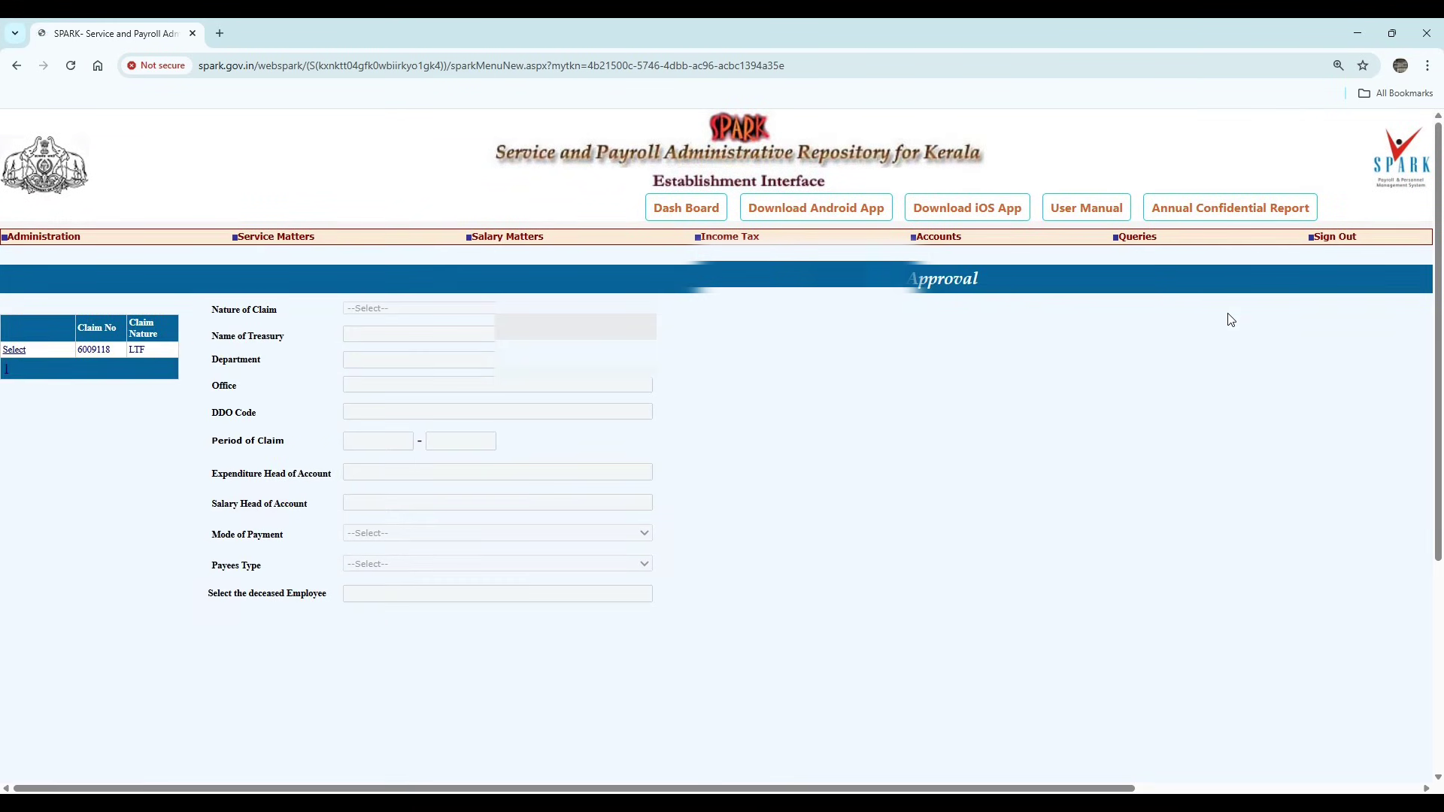
pyautogui.click(14, 352)
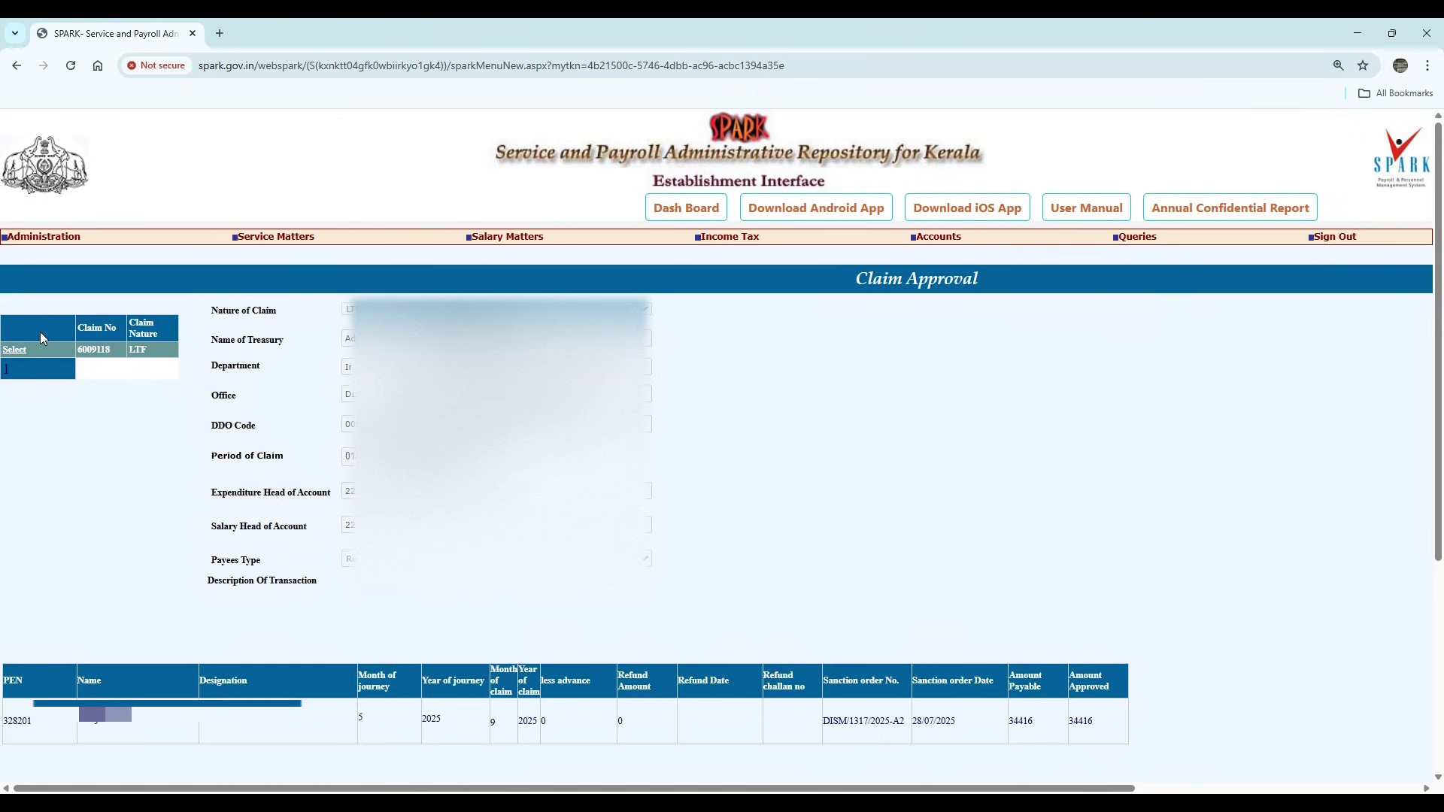
# - Add the comment 'Approved' and approve the claim, confirming the prompt
pyautogui.scroll(-4, 493, 600)
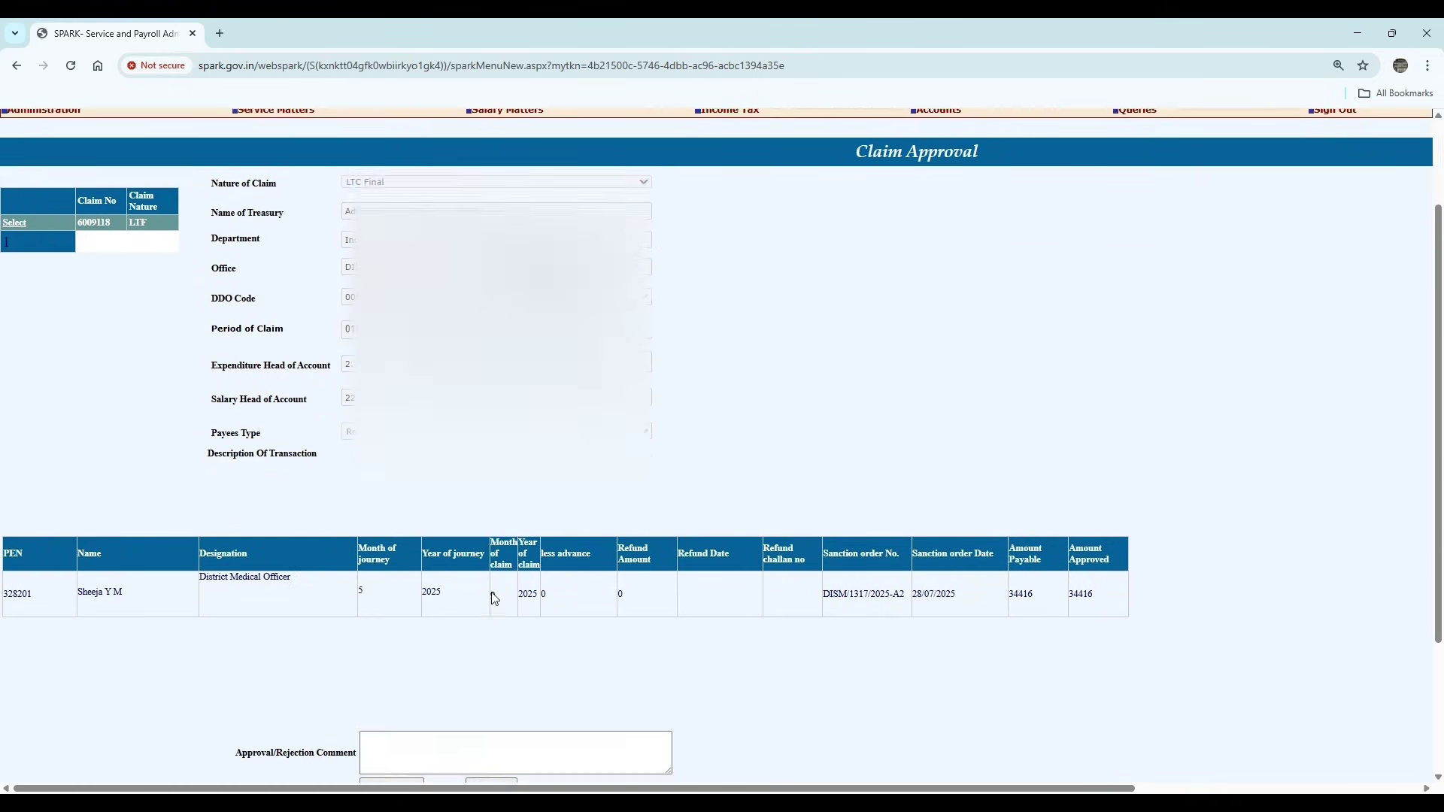
pyautogui.click(456, 577)
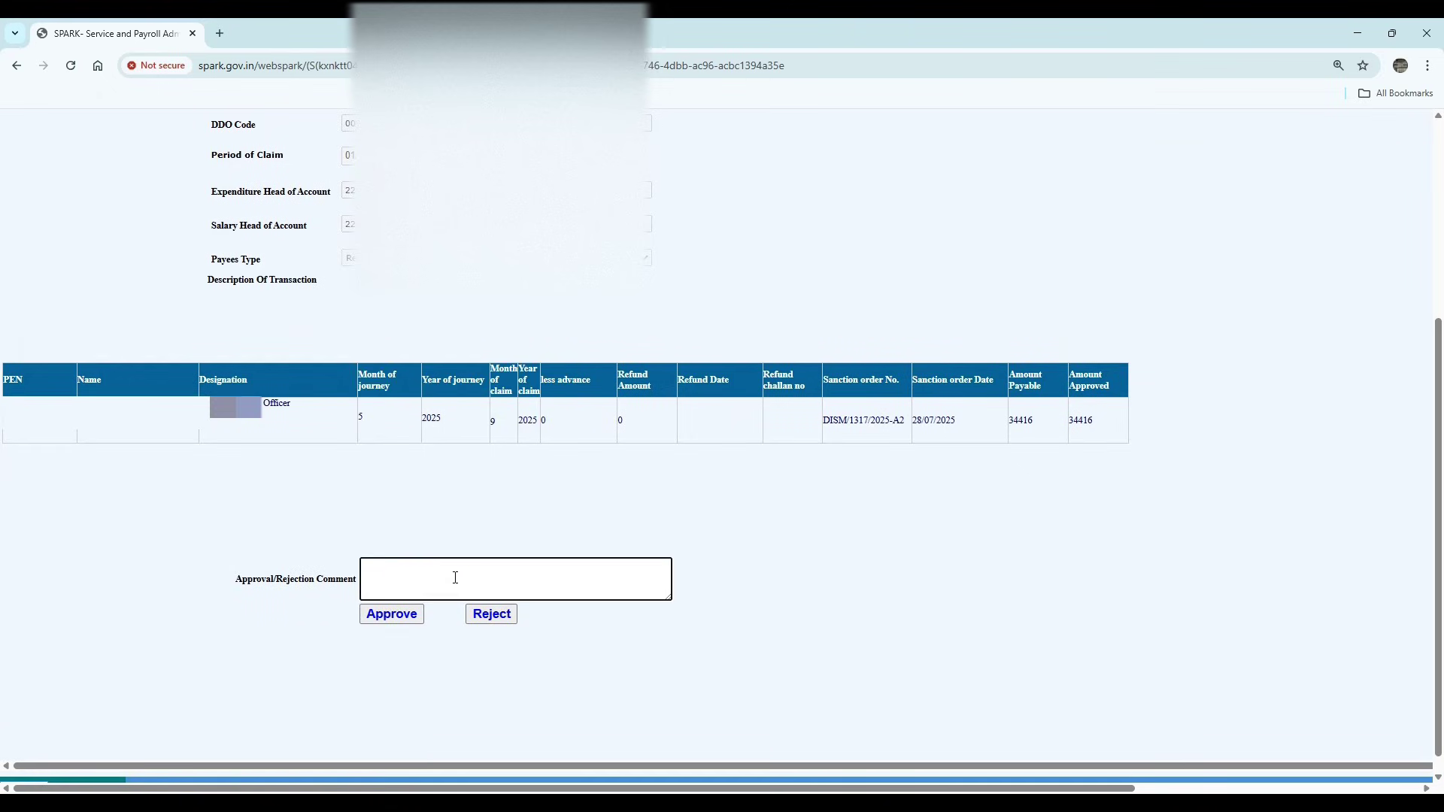
pyautogui.write('Approved')
pyautogui.click(398, 606)
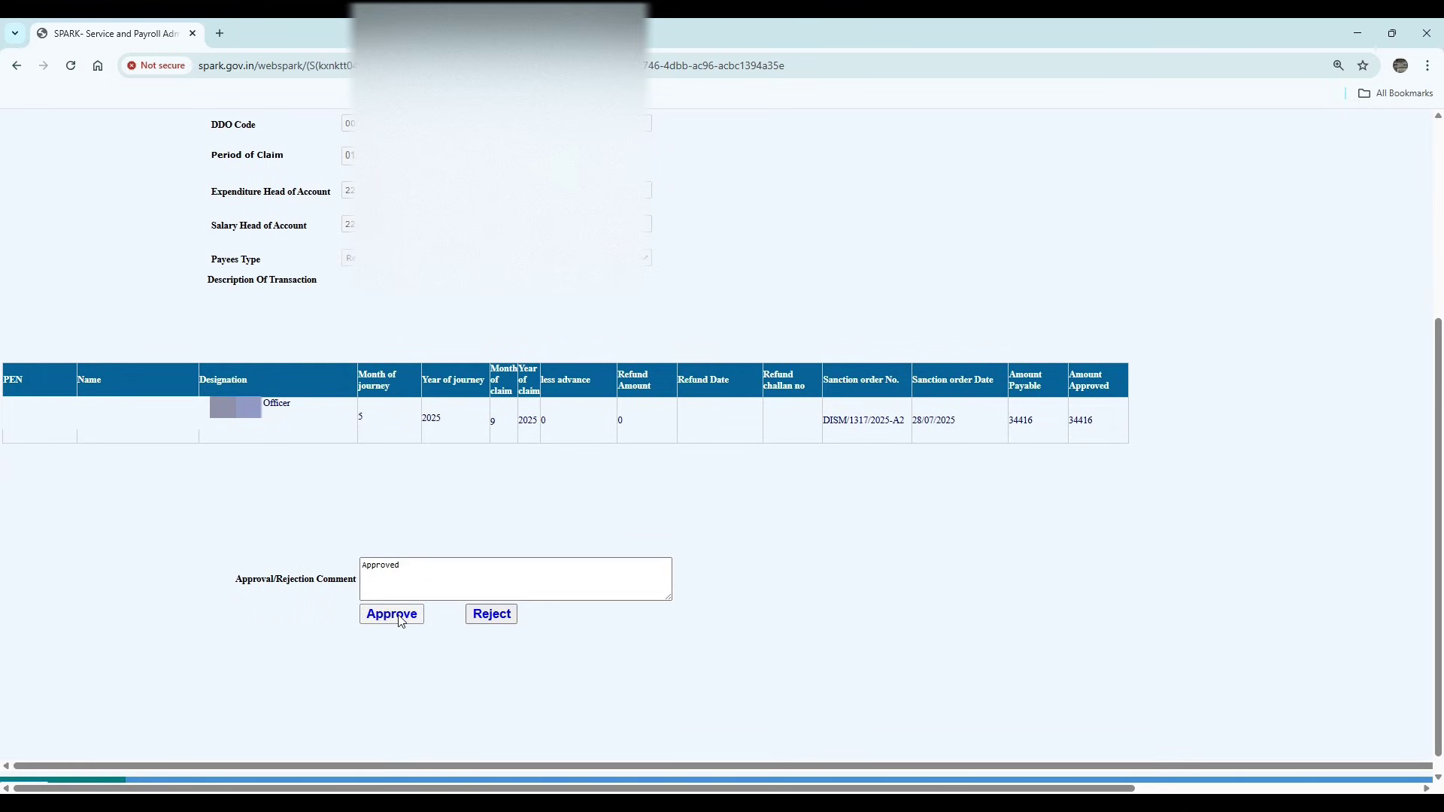
pyautogui.click(797, 160)
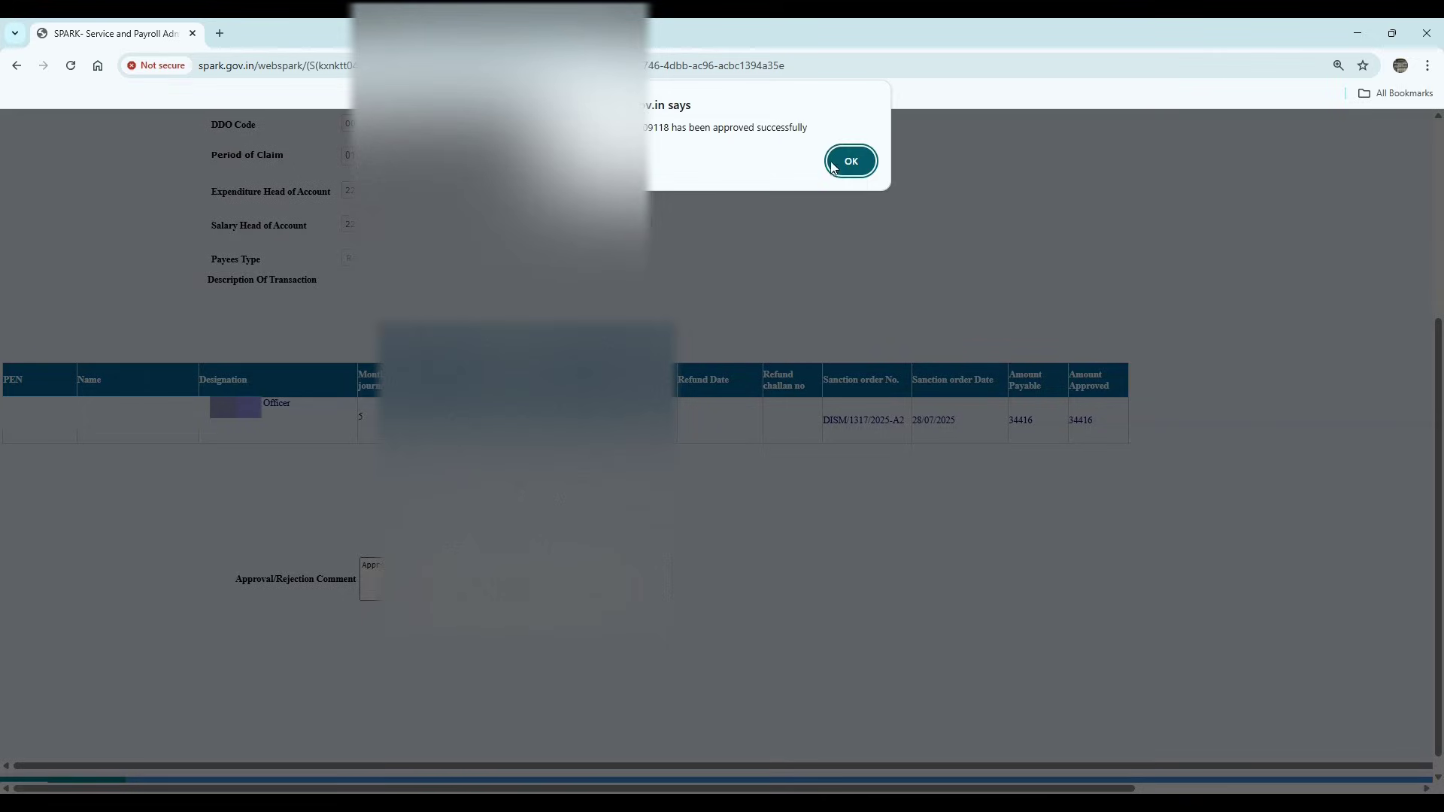
# - Open Make Bill from Approved Claims and choose the department, district medical office and DDO code 009
pyautogui.click(833, 166)
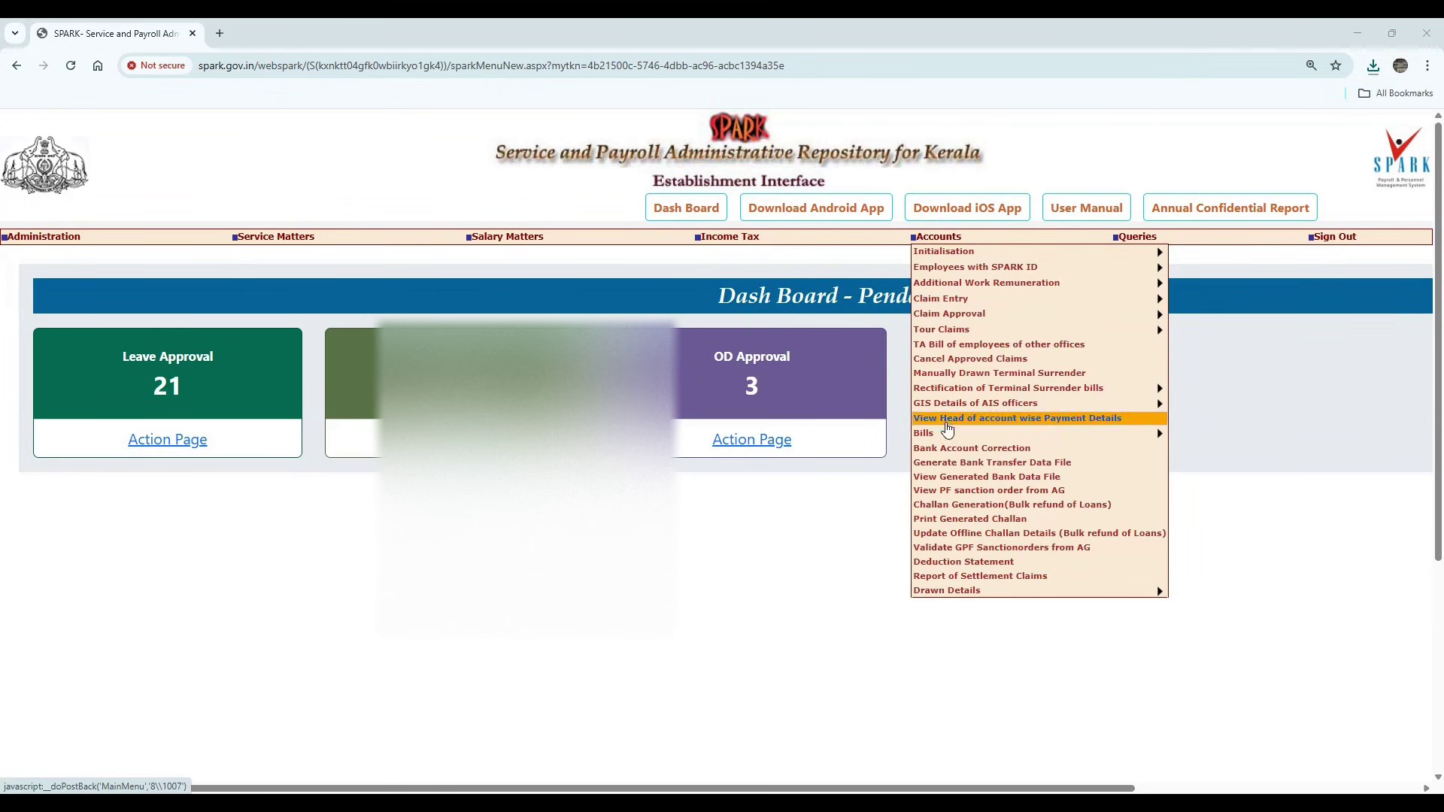
pyautogui.moveTo(987, 433)
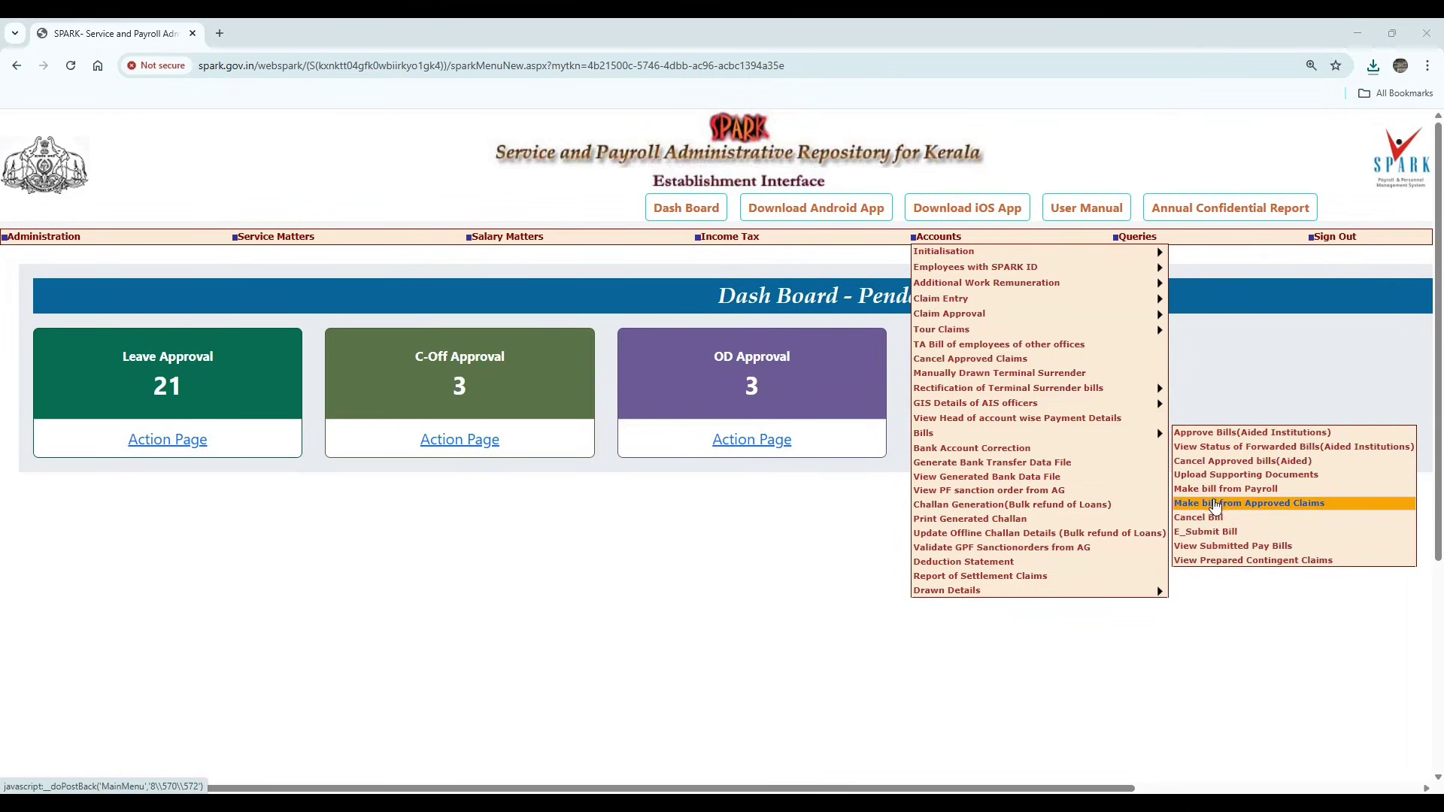
pyautogui.click(1230, 506)
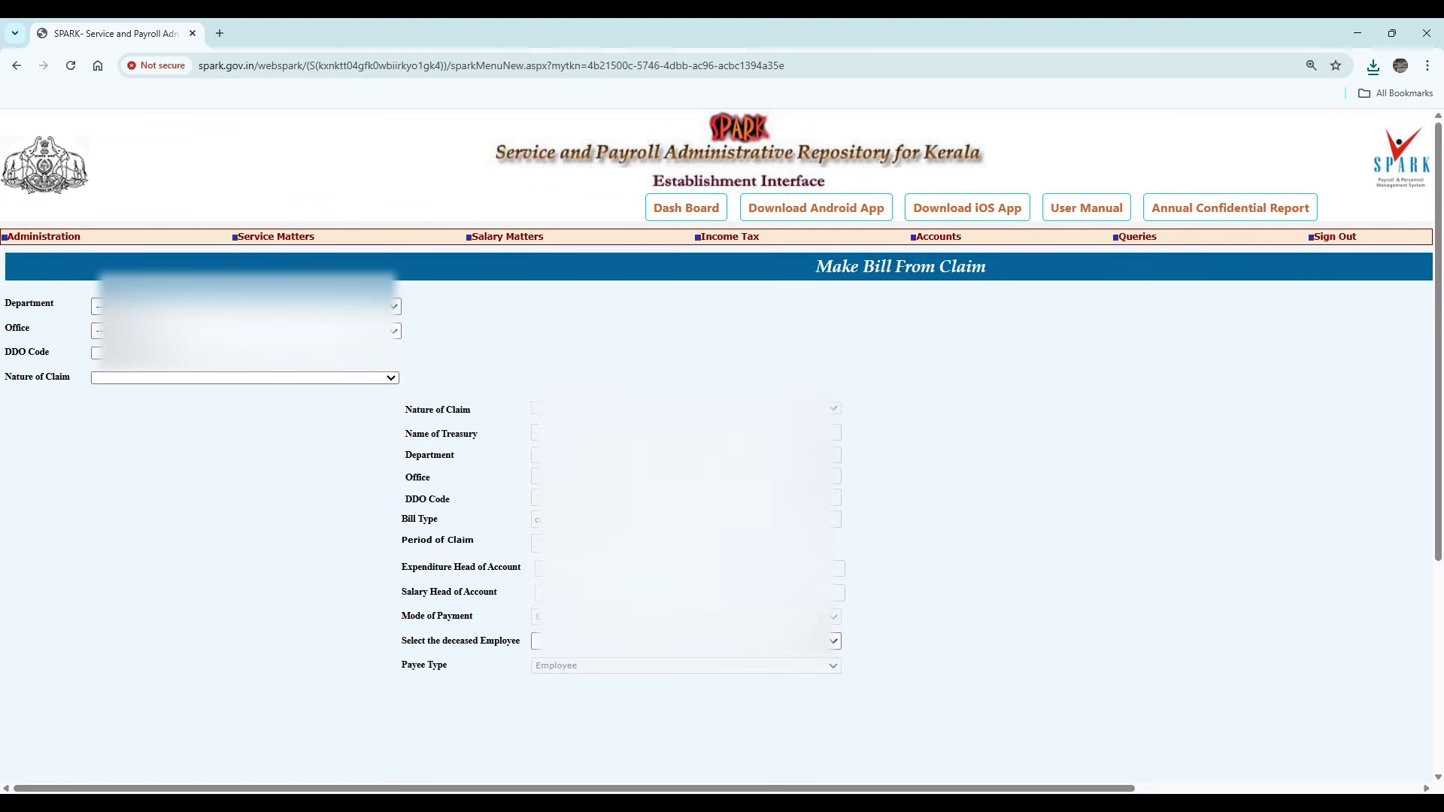
pyautogui.click(246, 307)
pyautogui.click(246, 343)
pyautogui.click(246, 331)
pyautogui.click(241, 368)
pyautogui.click(139, 353)
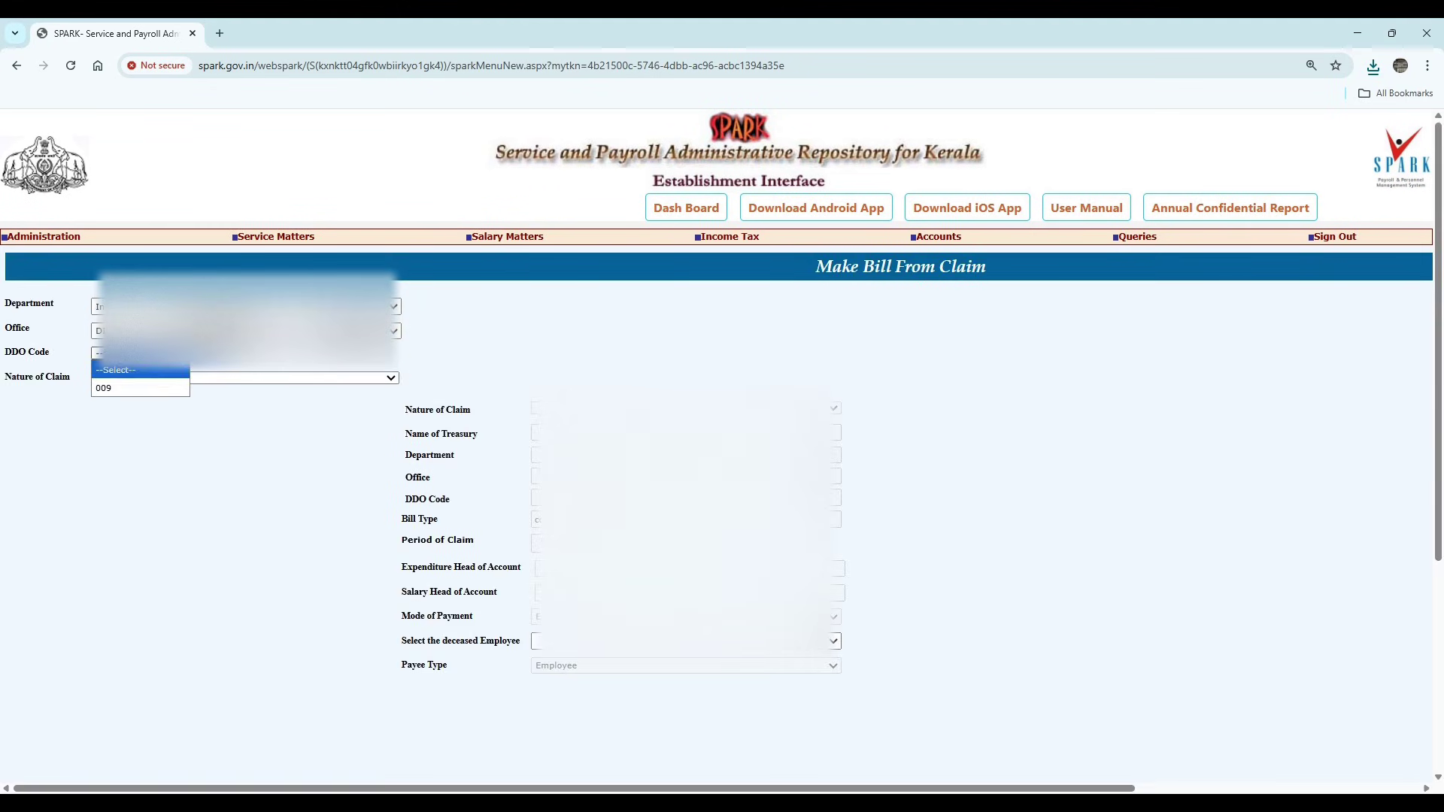
pyautogui.click(145, 390)
# - Set nature of claim to LTC Final, select the approved claim, make the bill and download it
pyautogui.click(146, 378)
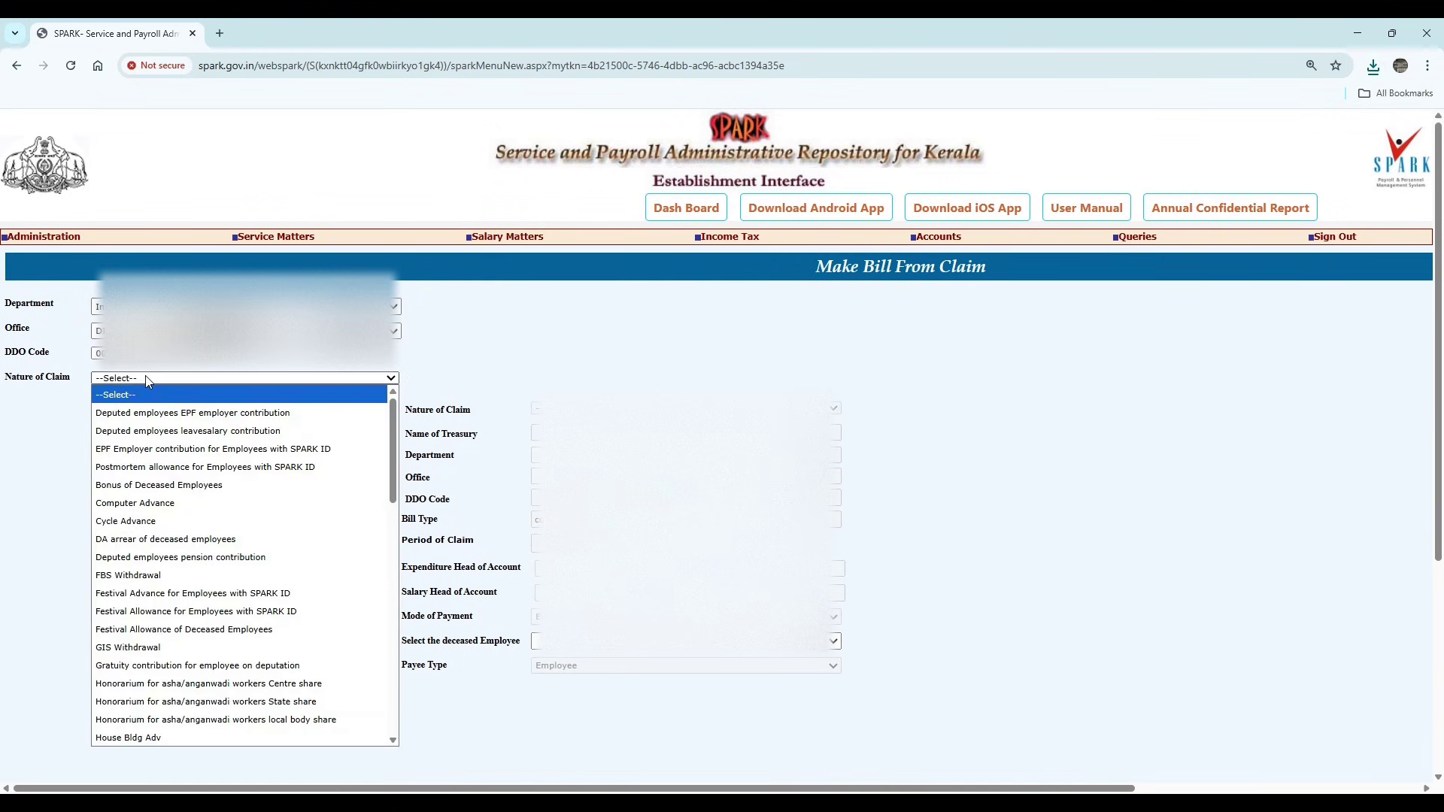
pyautogui.scroll(-5, 160, 652)
pyautogui.click(113, 485)
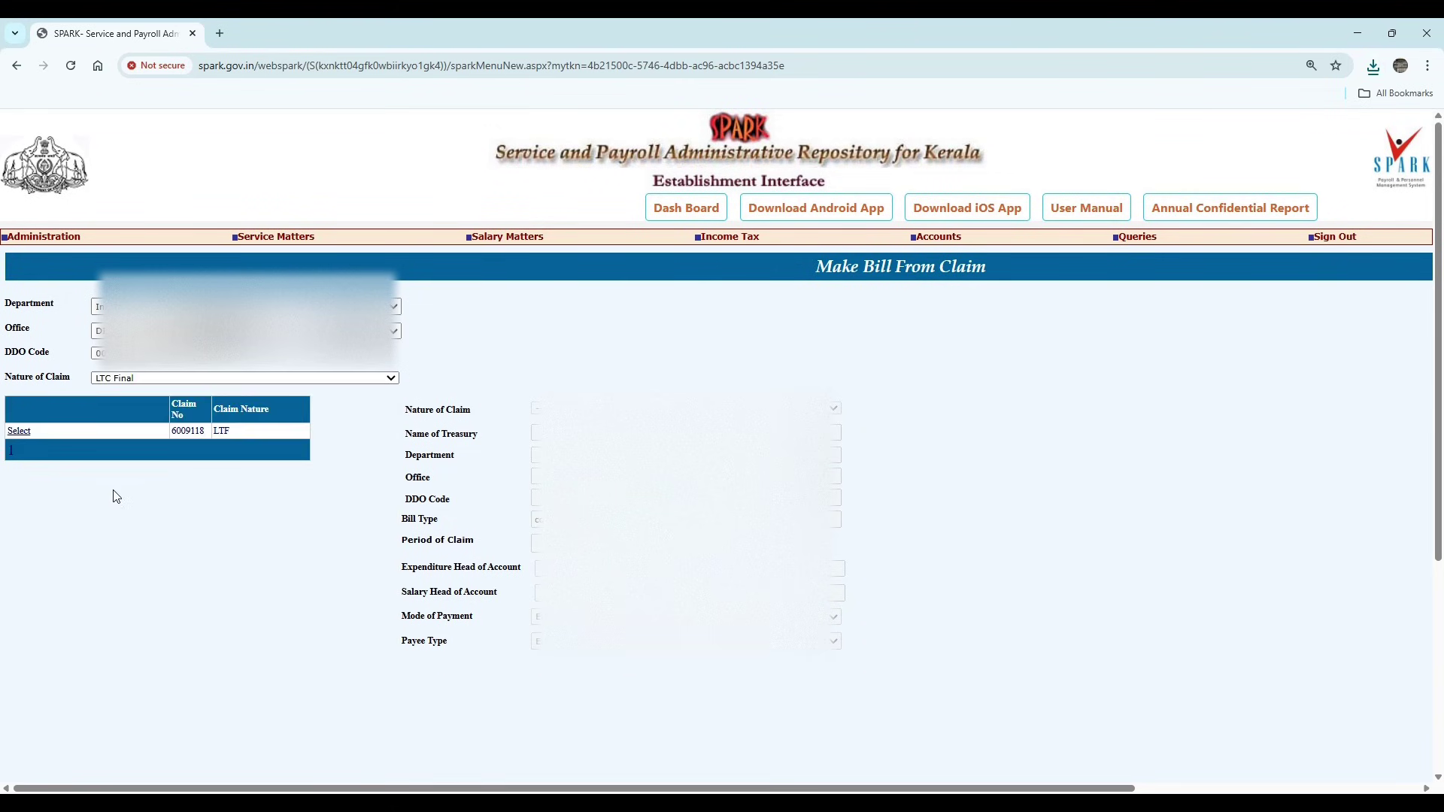
pyautogui.click(19, 431)
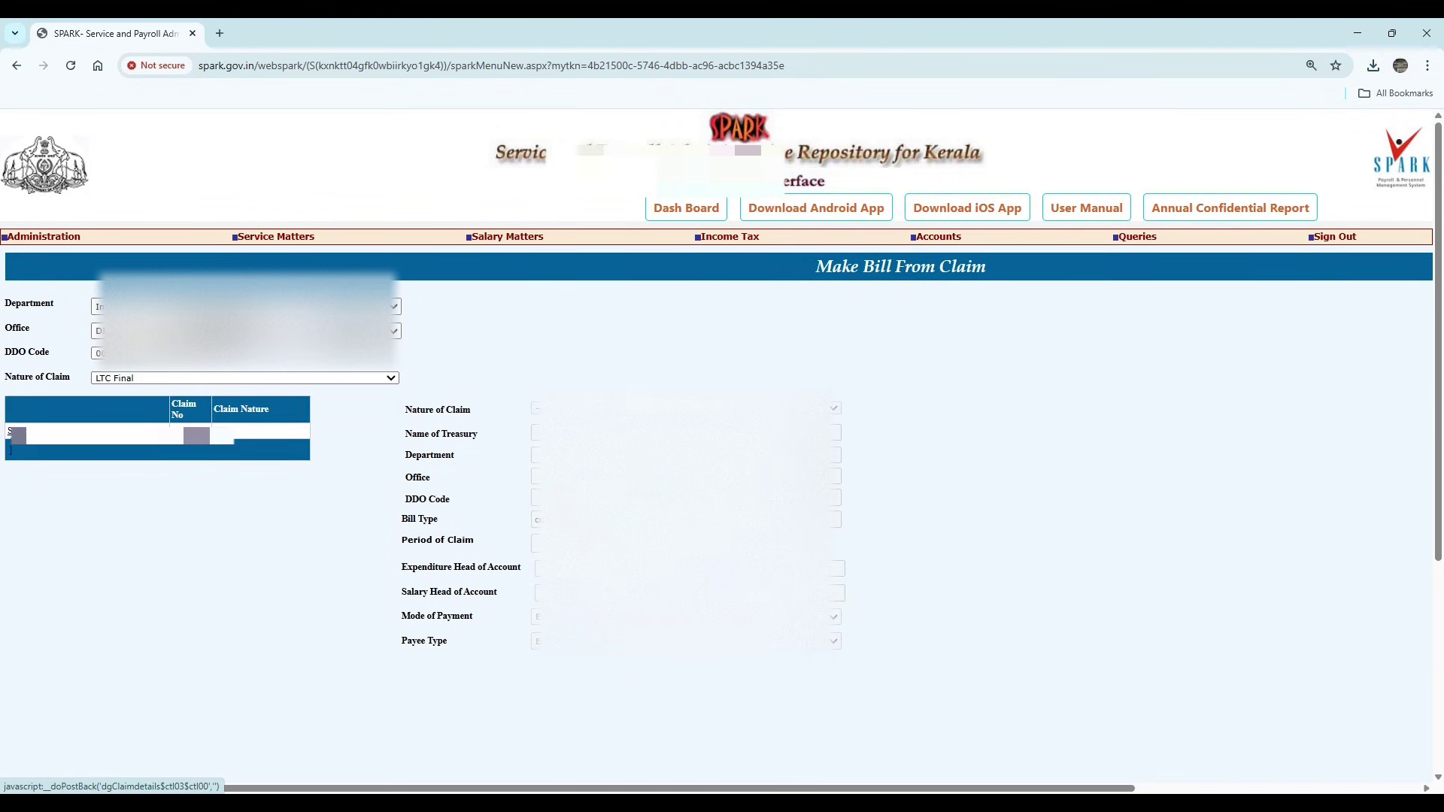
pyautogui.scroll(-4, 358, 556)
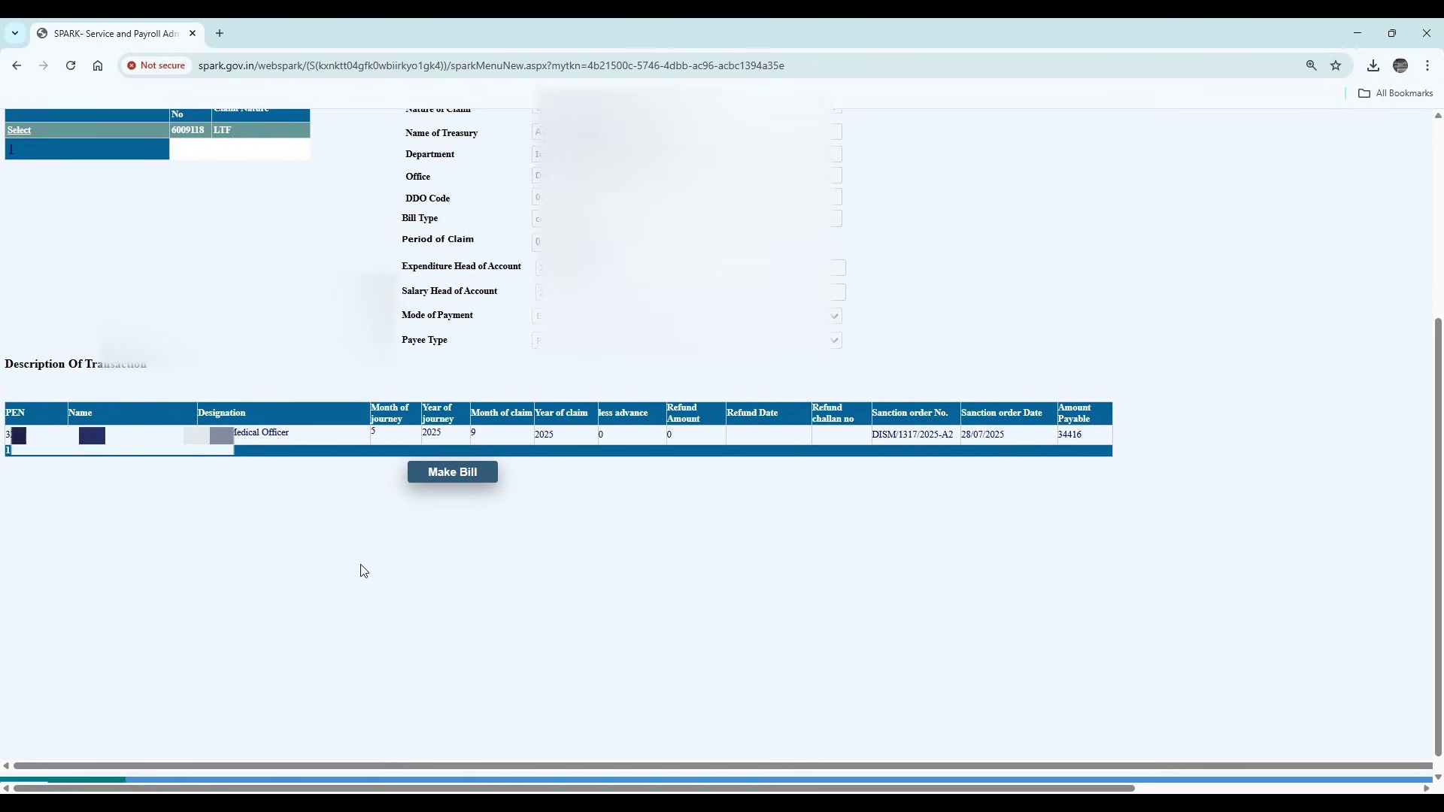
pyautogui.click(461, 472)
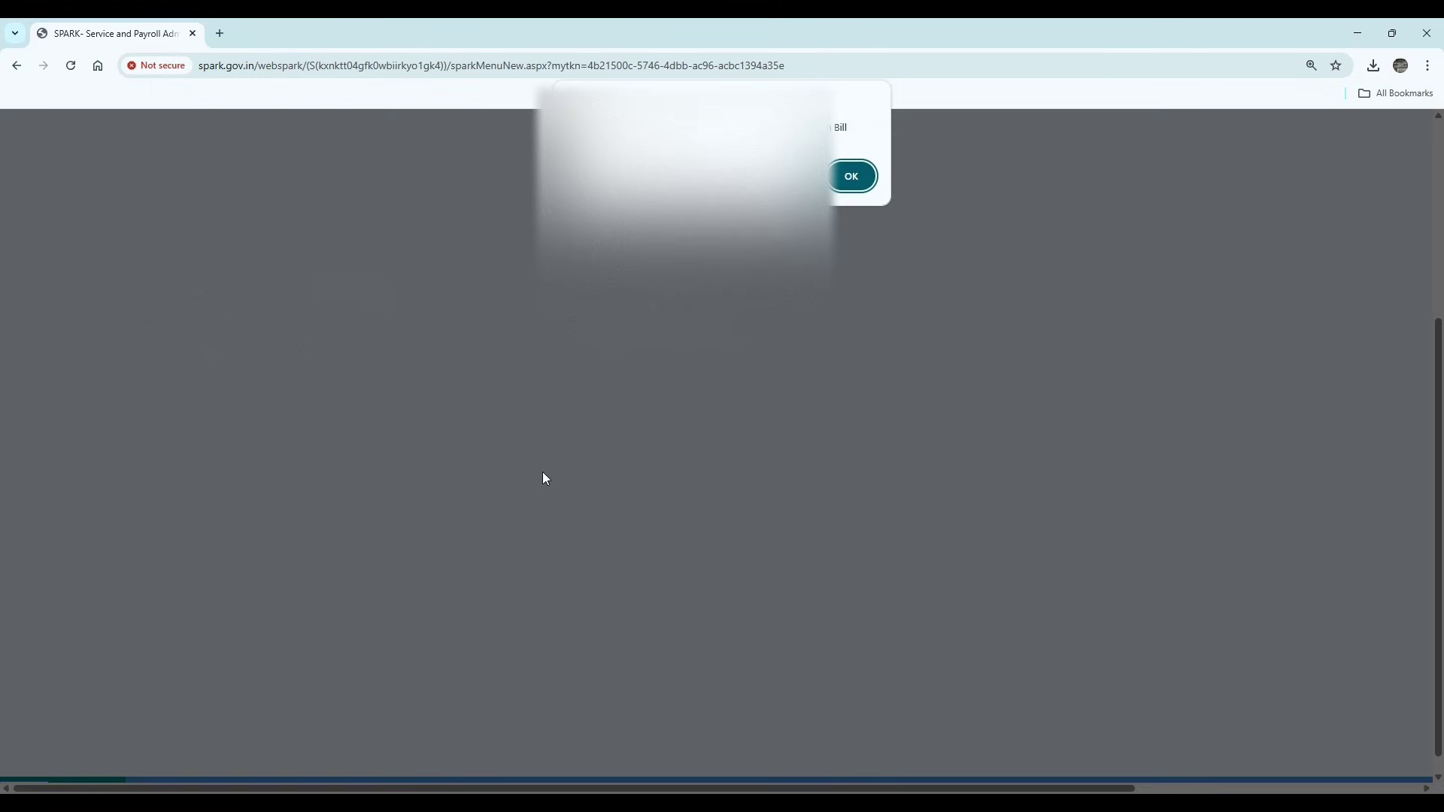
pyautogui.press('Return')
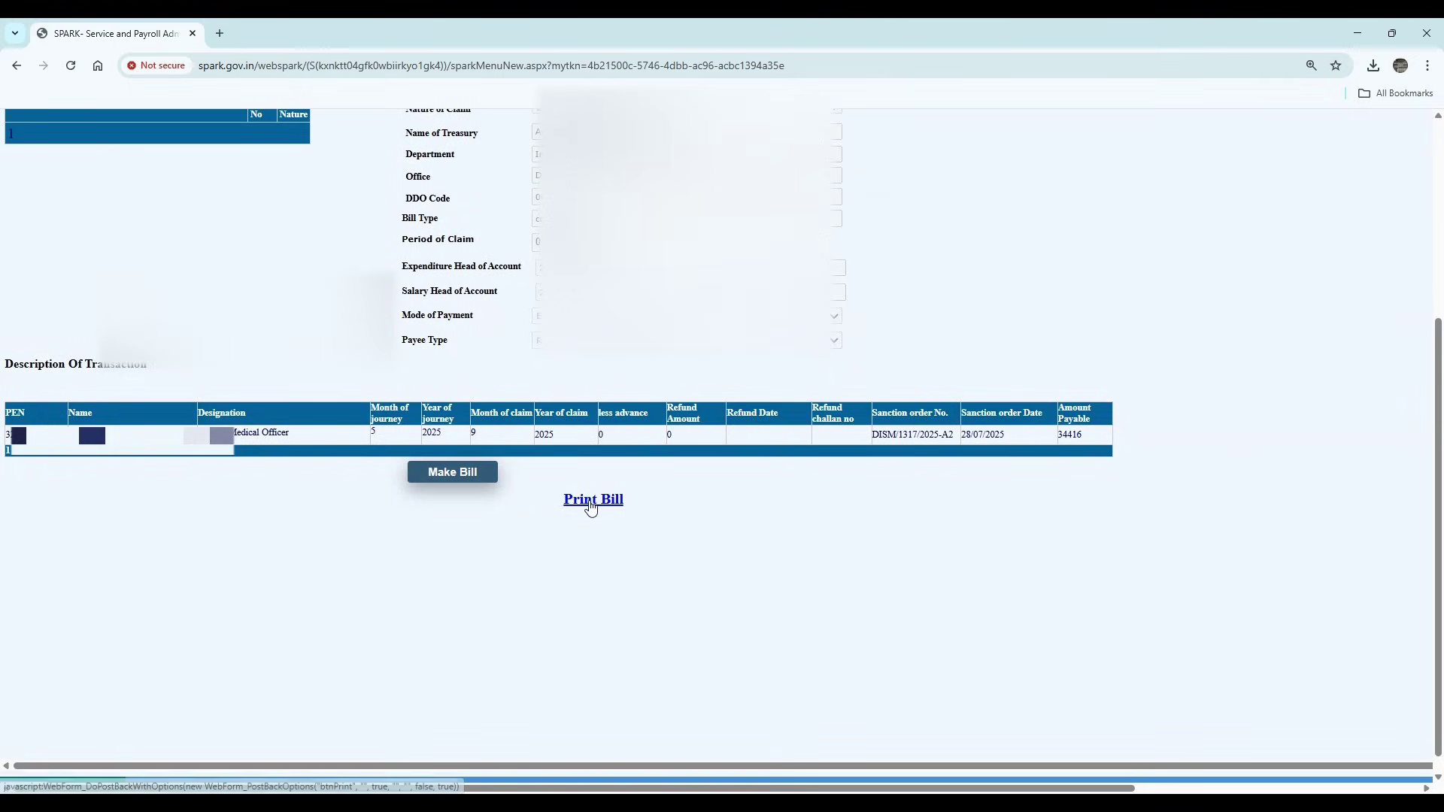
pyautogui.click(1203, 109)
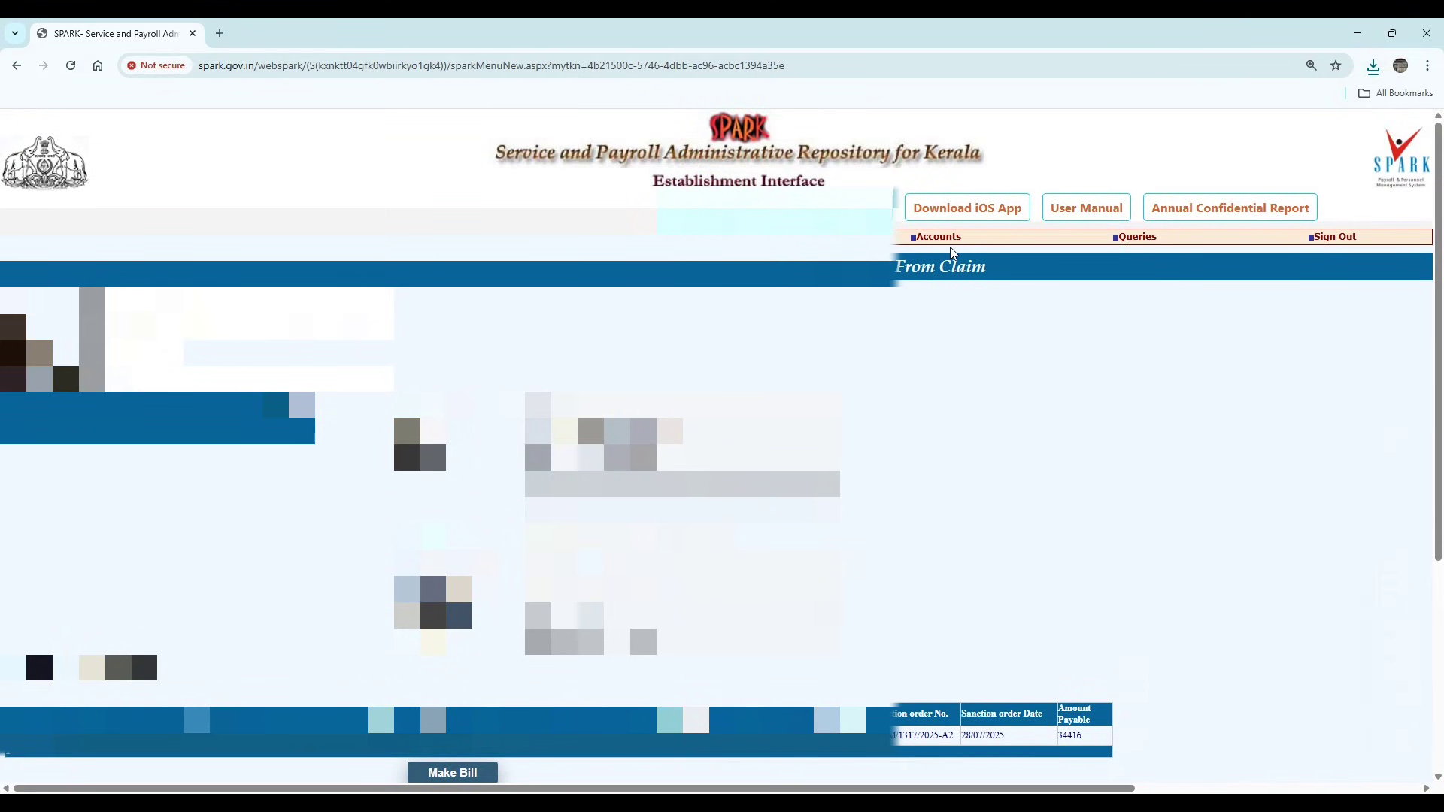
# - Open Upload Supporting Documents from the Accounts > Bills menu
pyautogui.moveTo(940, 238)
pyautogui.moveTo(930, 435)
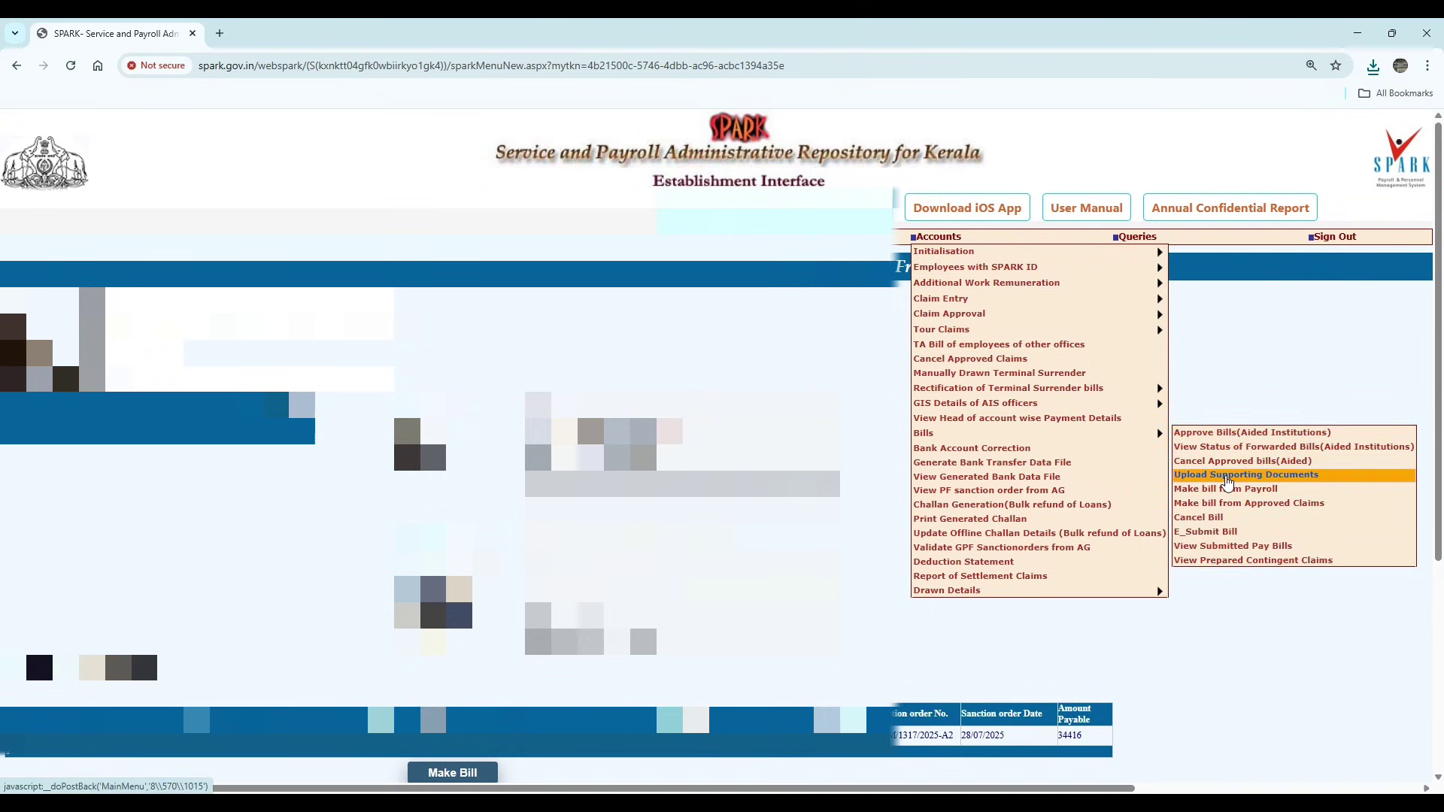
pyautogui.click(1225, 477)
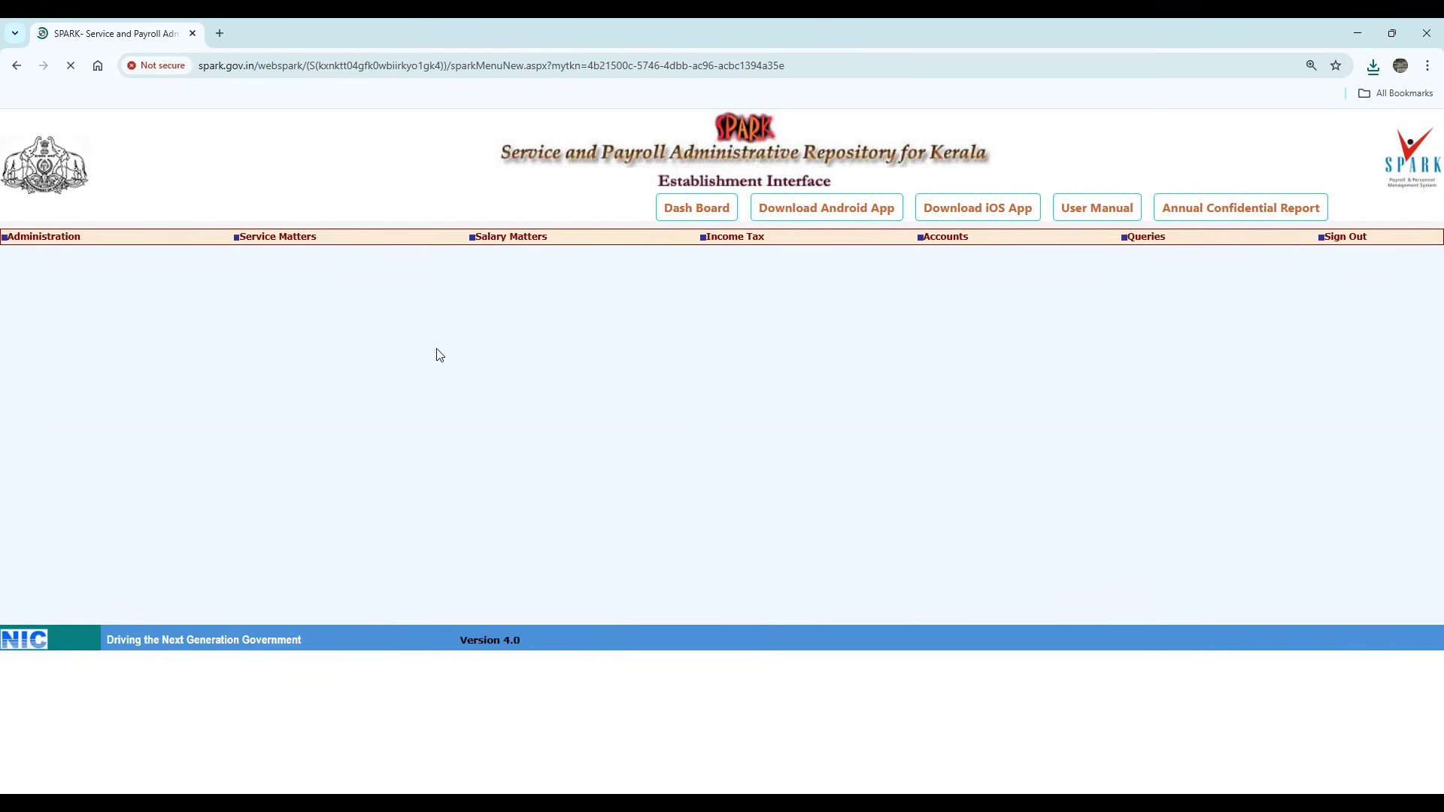
# - Choose the department, district medical office and DDO code 009
pyautogui.click(548, 348)
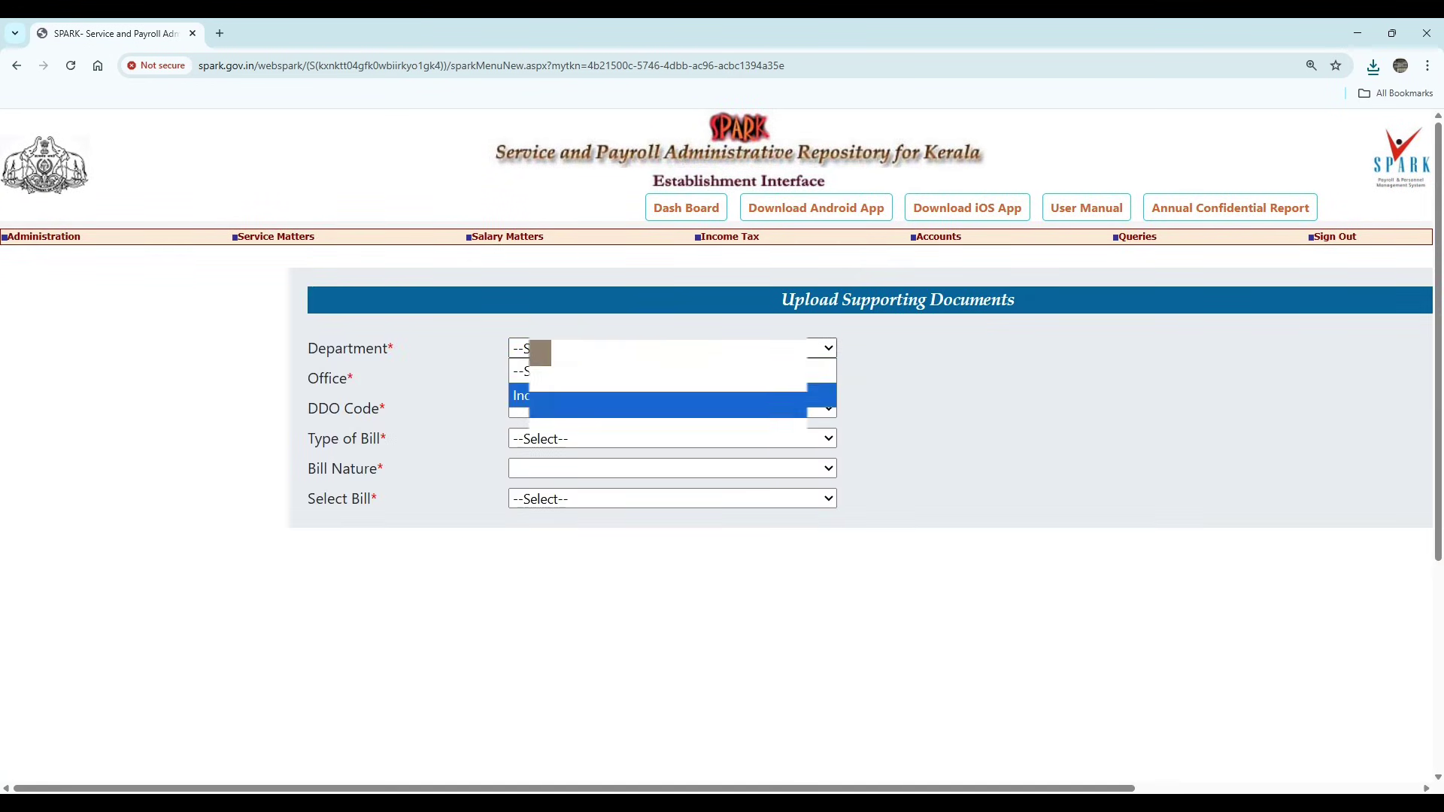
pyautogui.click(558, 395)
pyautogui.click(561, 379)
pyautogui.click(557, 425)
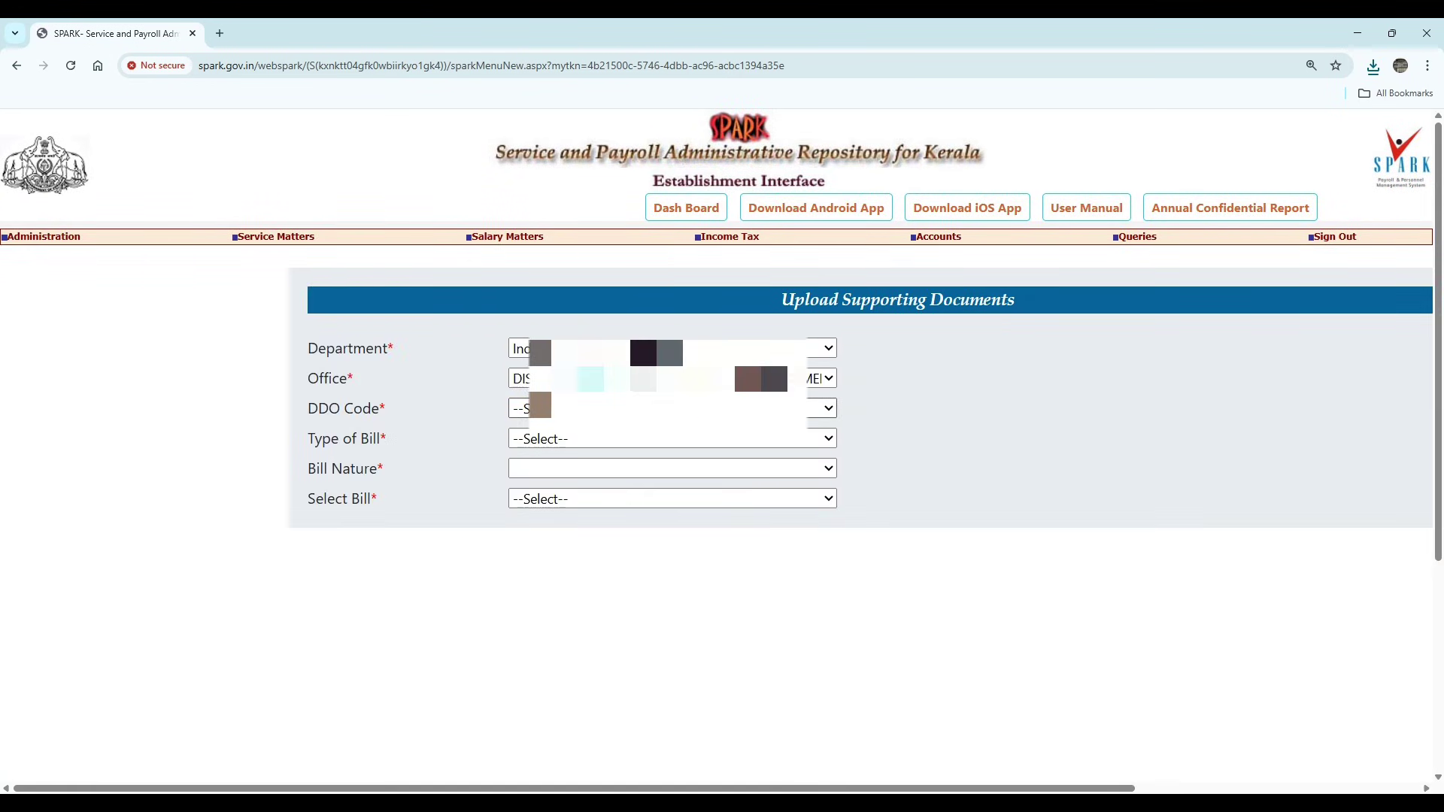
pyautogui.click(557, 408)
pyautogui.click(560, 456)
# - Set bill type Non-Salary, bill nature LTC Final, and select the LTC Final bill
pyautogui.click(556, 440)
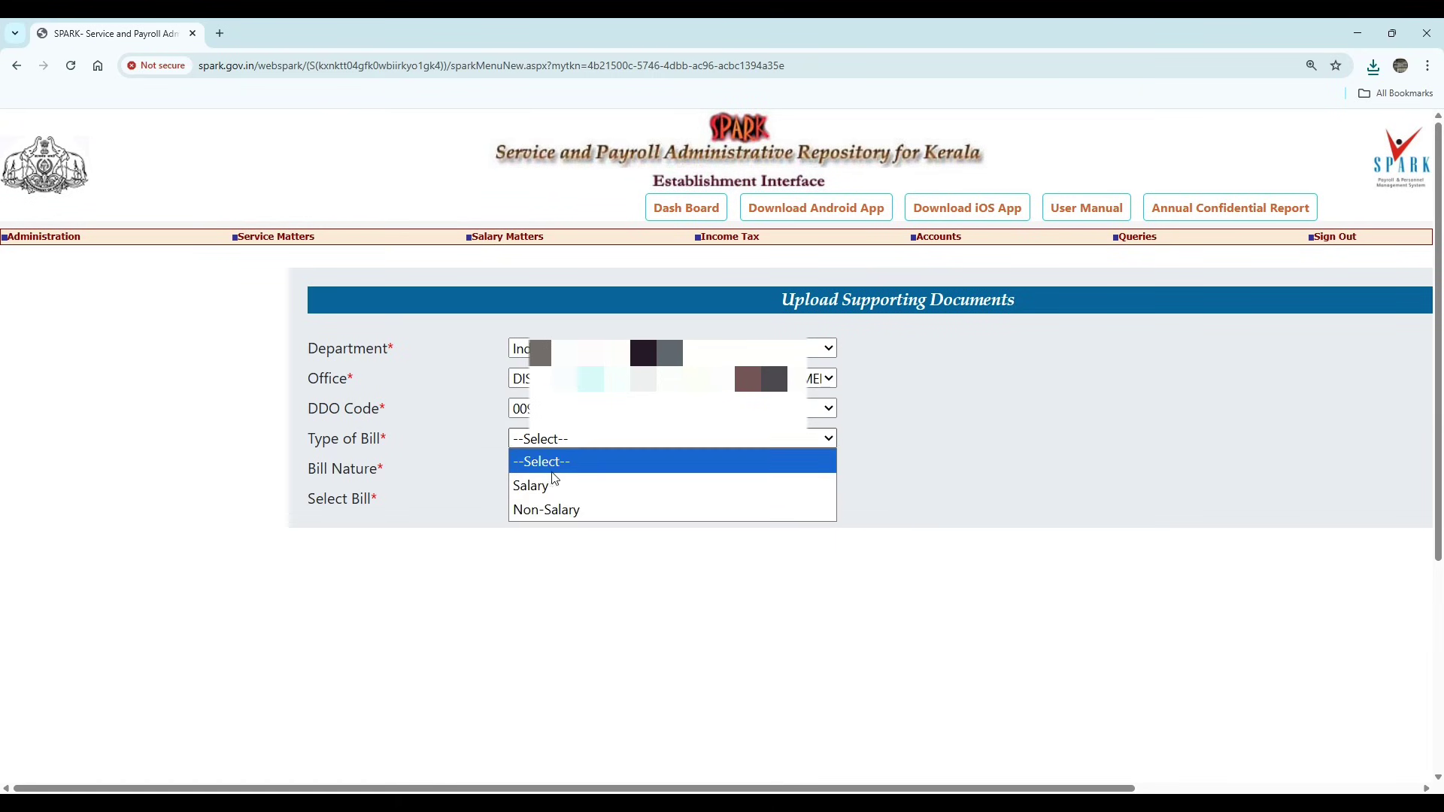
pyautogui.click(553, 504)
pyautogui.click(553, 470)
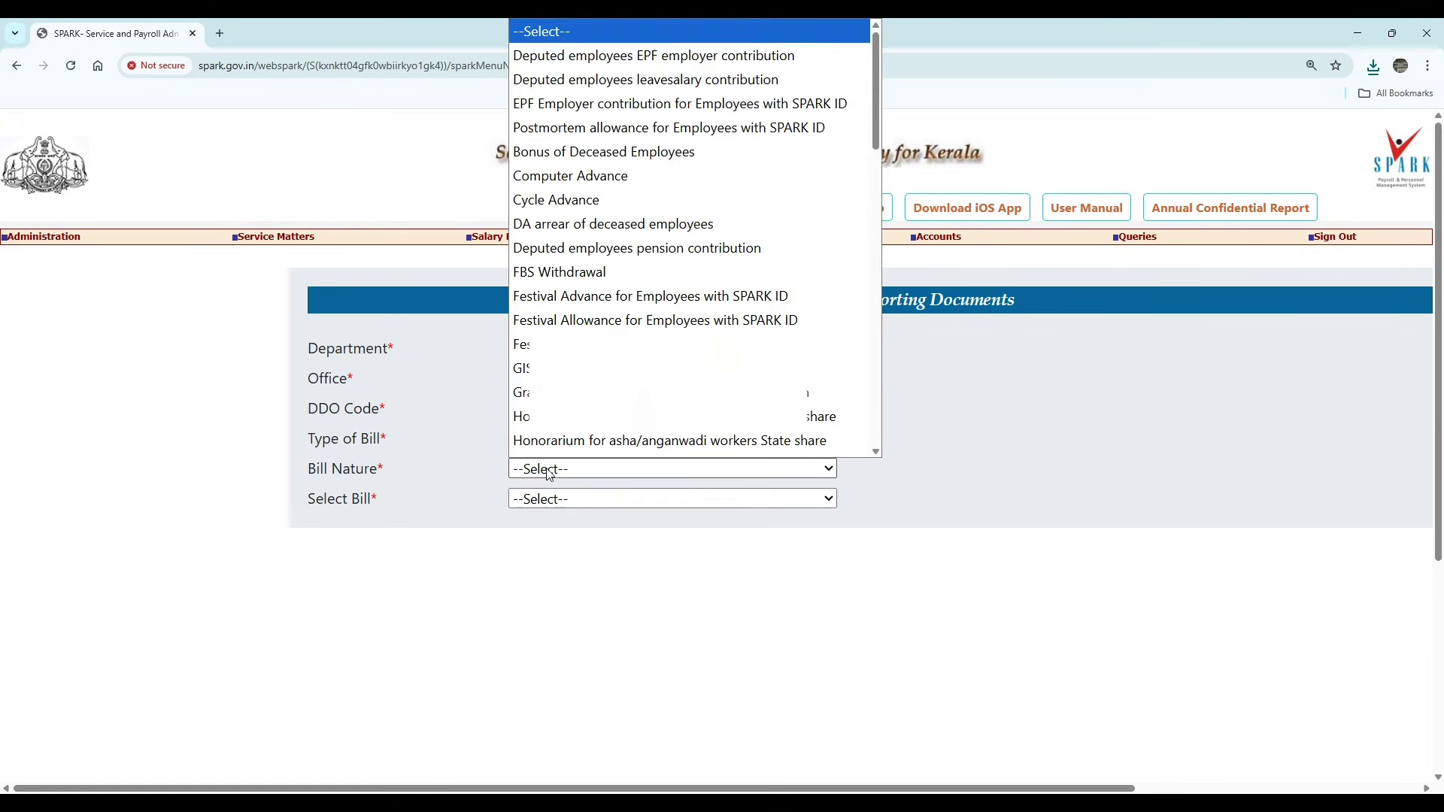
pyautogui.scroll(-8, 564, 300)
pyautogui.click(549, 109)
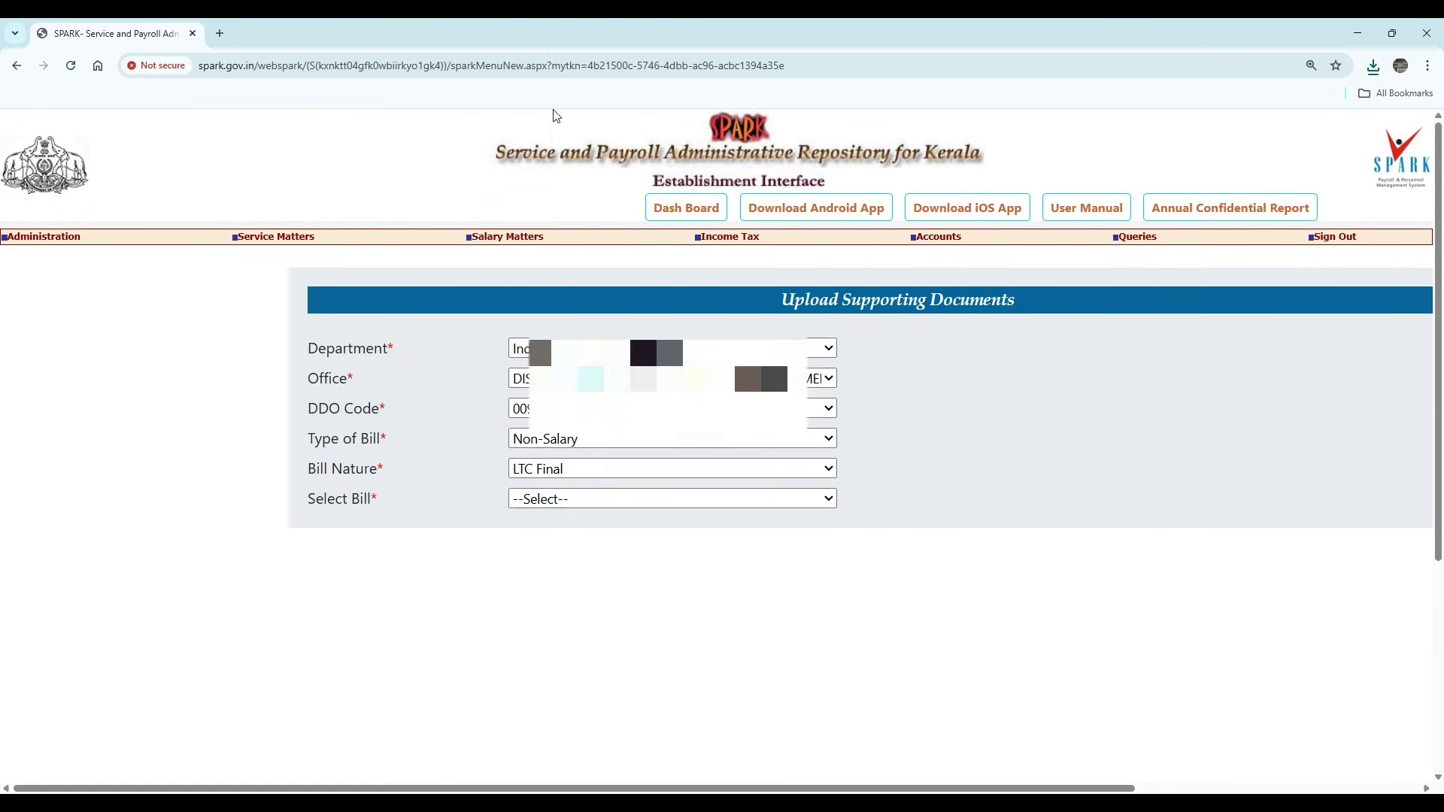
pyautogui.moveTo(508, 236)
pyautogui.moveTo(511, 533)
pyautogui.moveTo(809, 591)
pyautogui.click(622, 499)
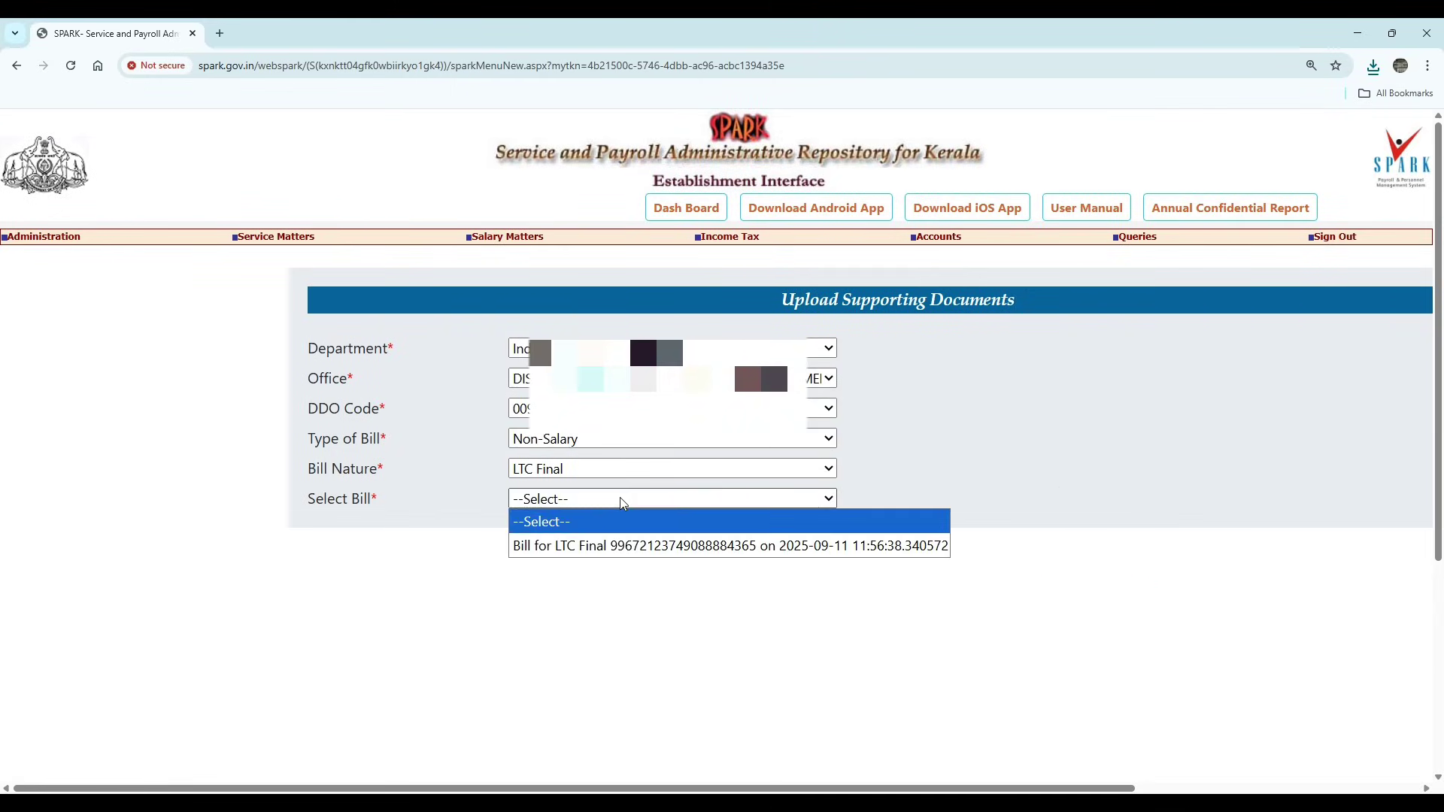
pyautogui.click(622, 545)
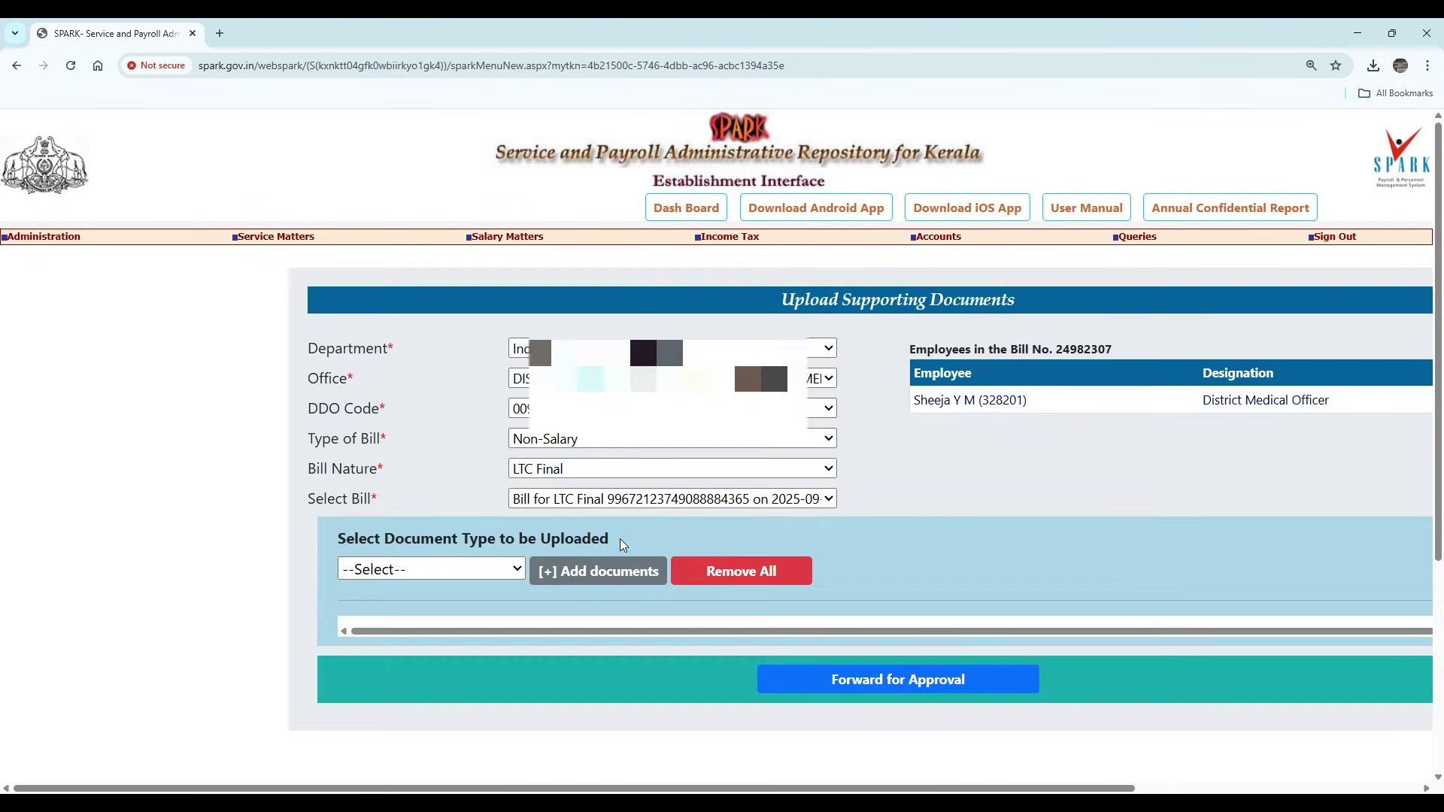
# - Add an Entitlement Sanction Order document with document-1.pdf, described as 'Sanction order'
pyautogui.click(485, 571)
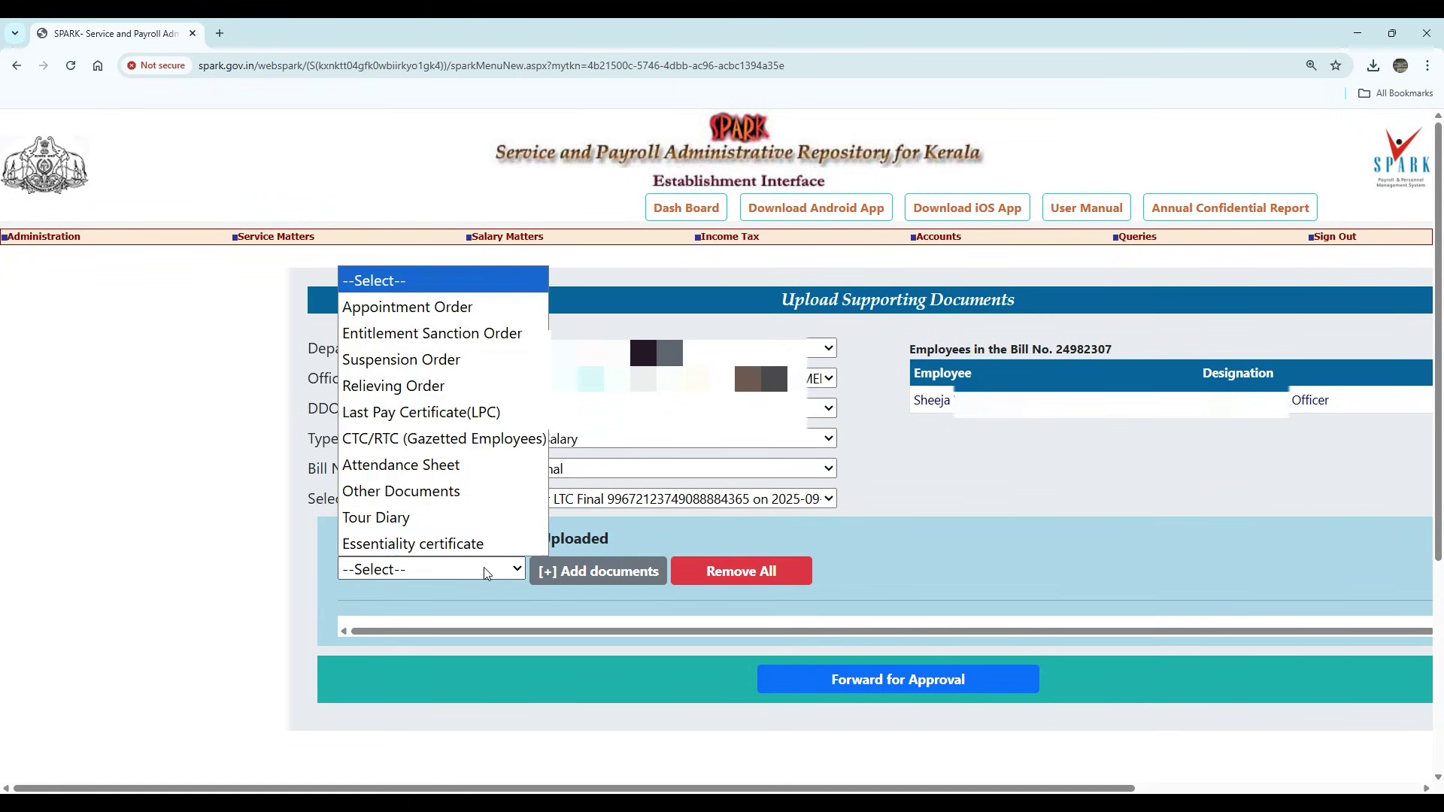
pyautogui.click(445, 334)
pyautogui.click(611, 572)
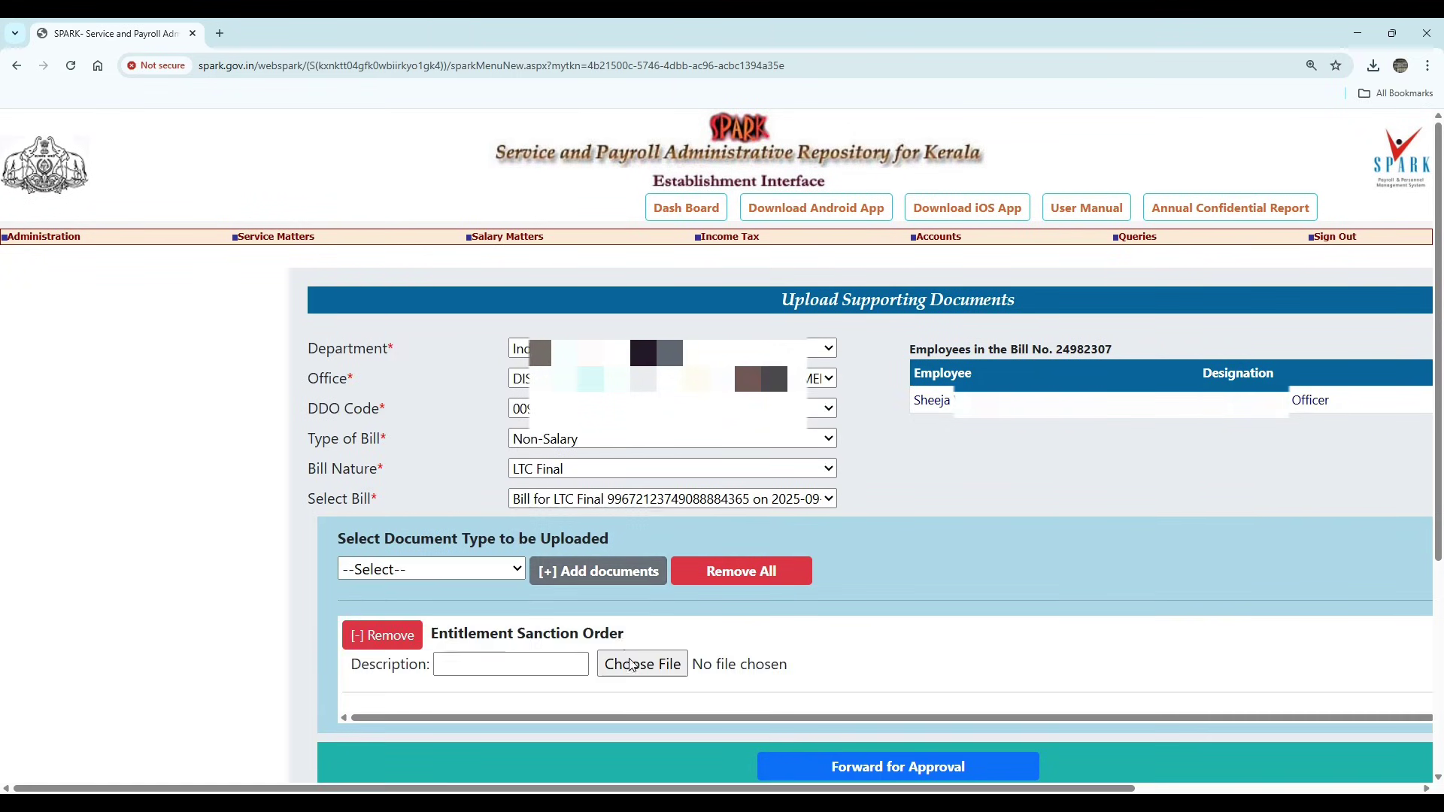
pyautogui.click(631, 664)
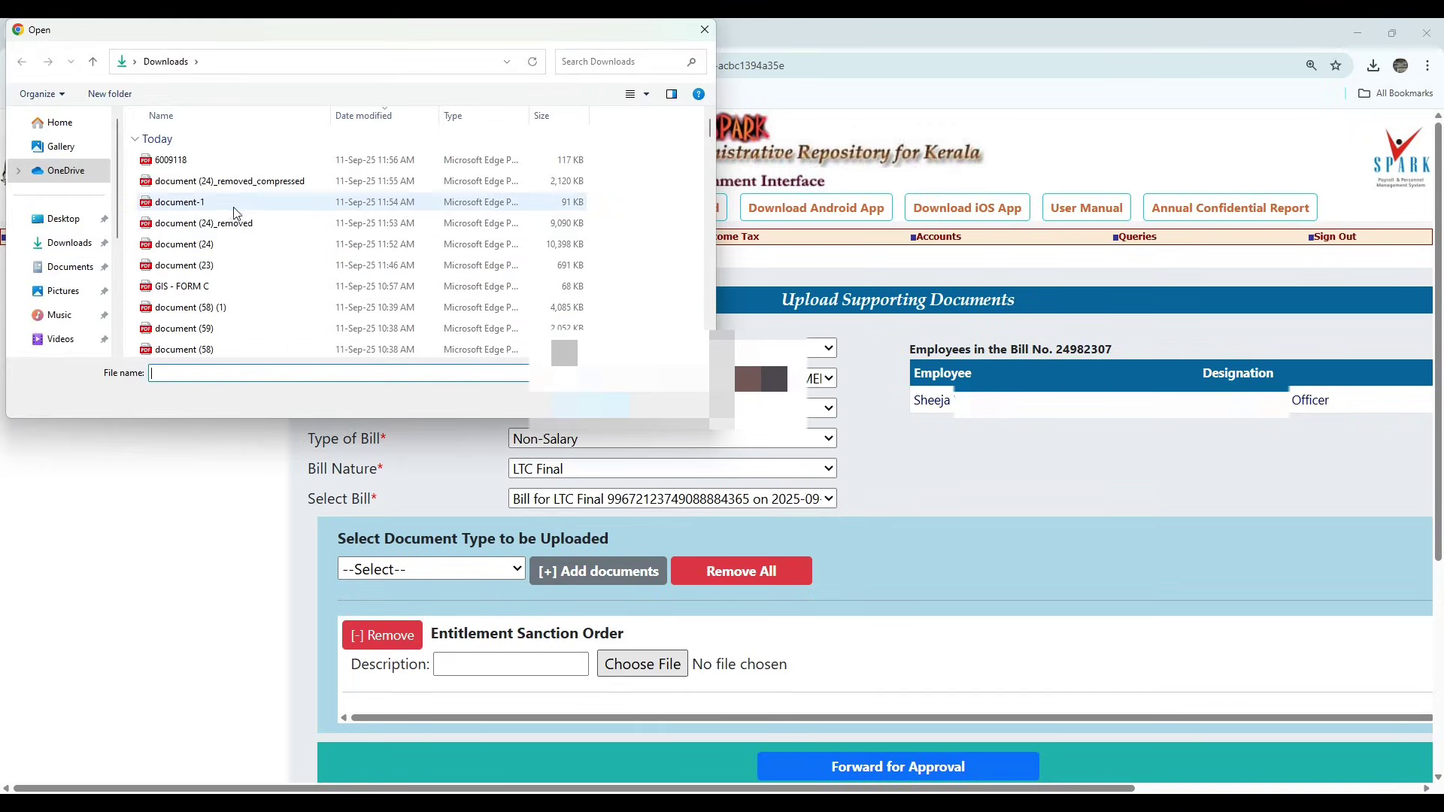
pyautogui.doubleClick(234, 208)
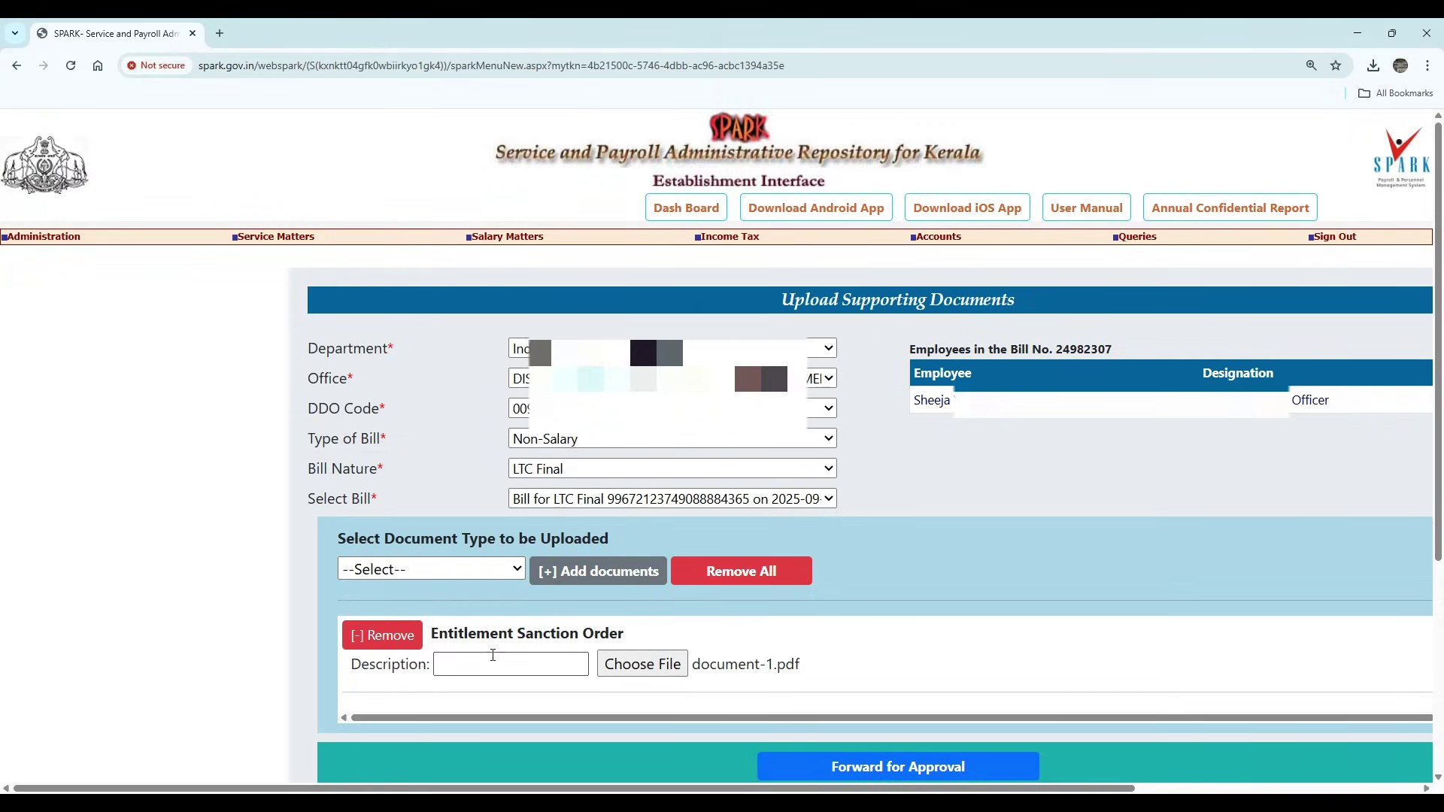
pyautogui.click(493, 662)
pyautogui.click(527, 700)
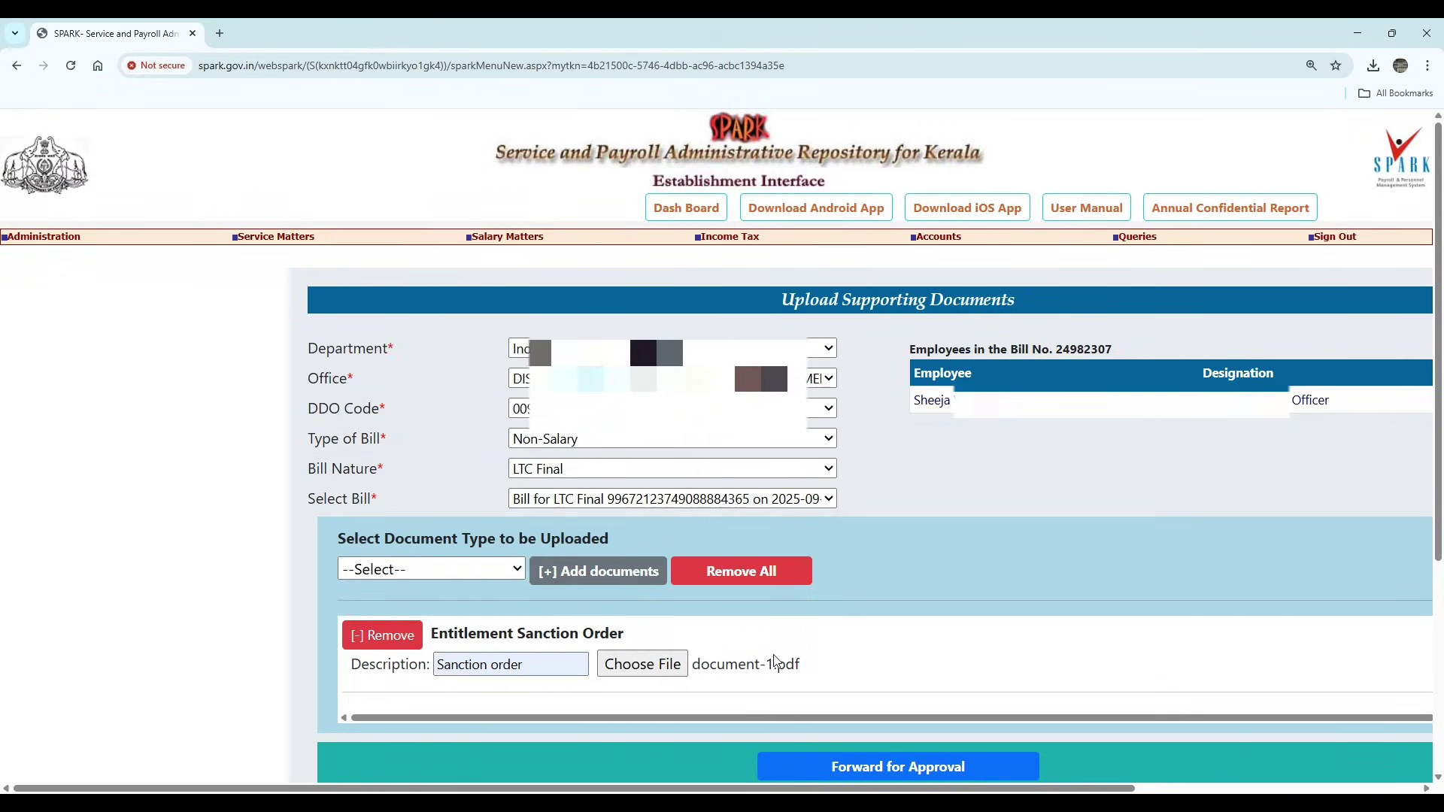
pyautogui.click(611, 577)
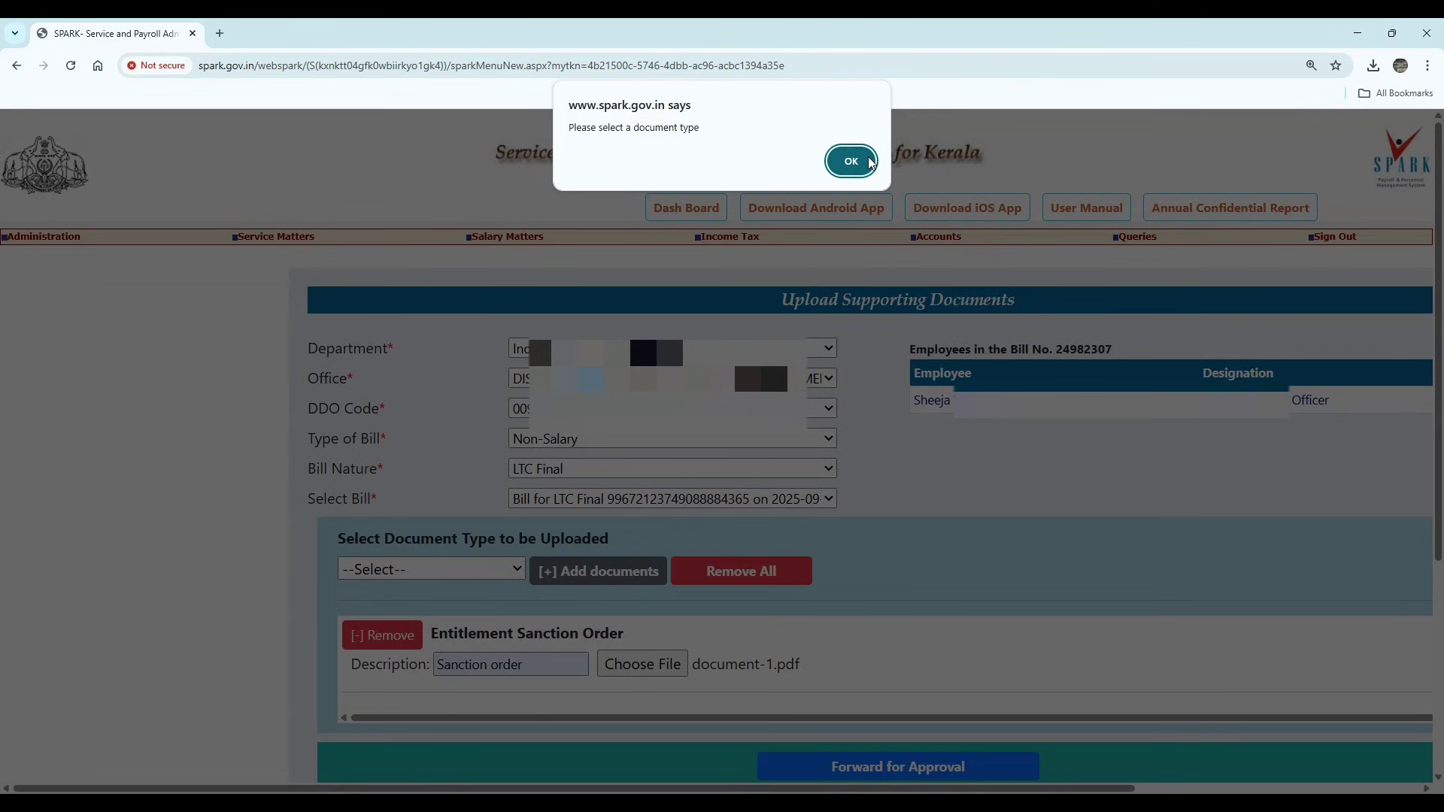
pyautogui.click(851, 161)
# - Add an Other Documents row described 'Bill' with the compressed PDF attached
pyautogui.click(441, 572)
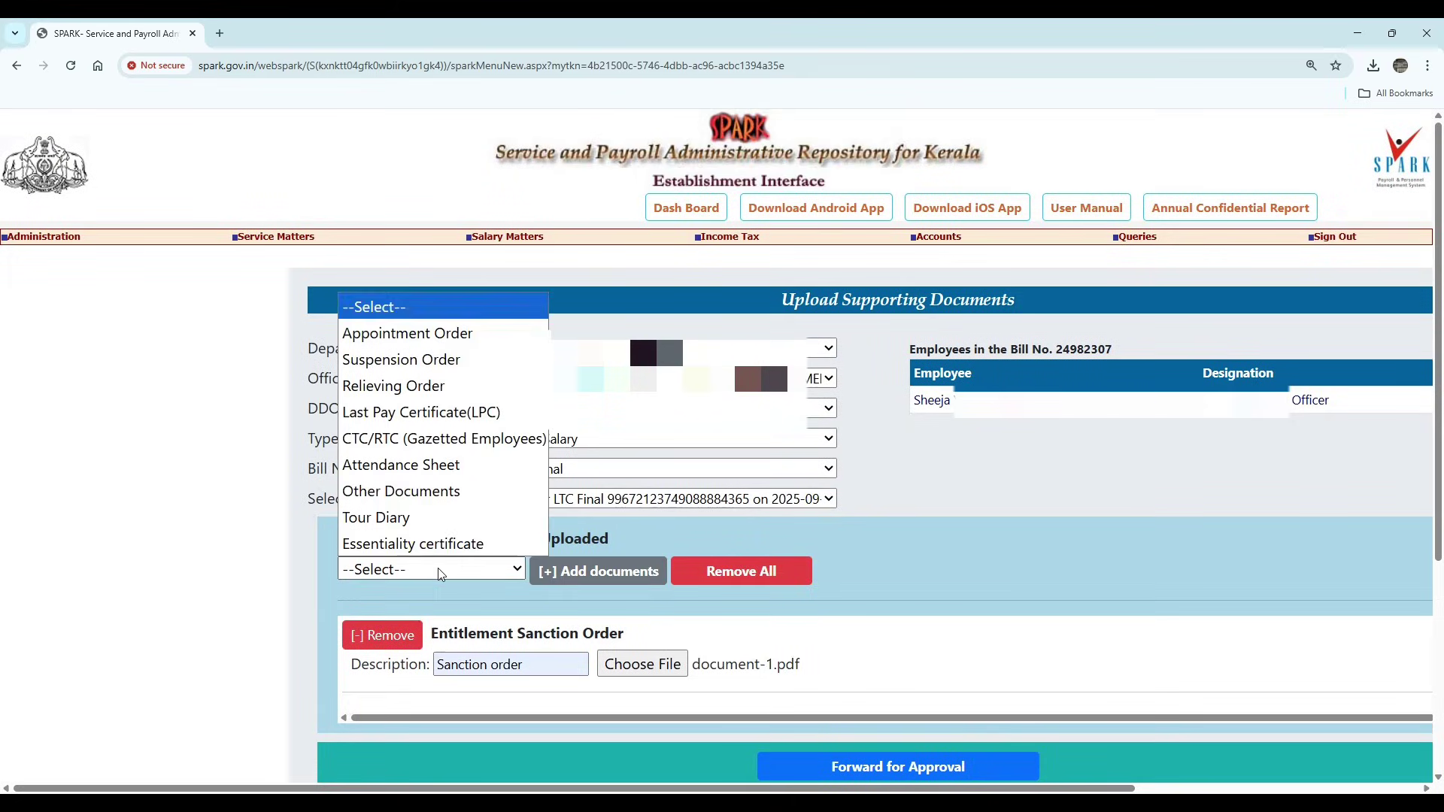
pyautogui.click(414, 493)
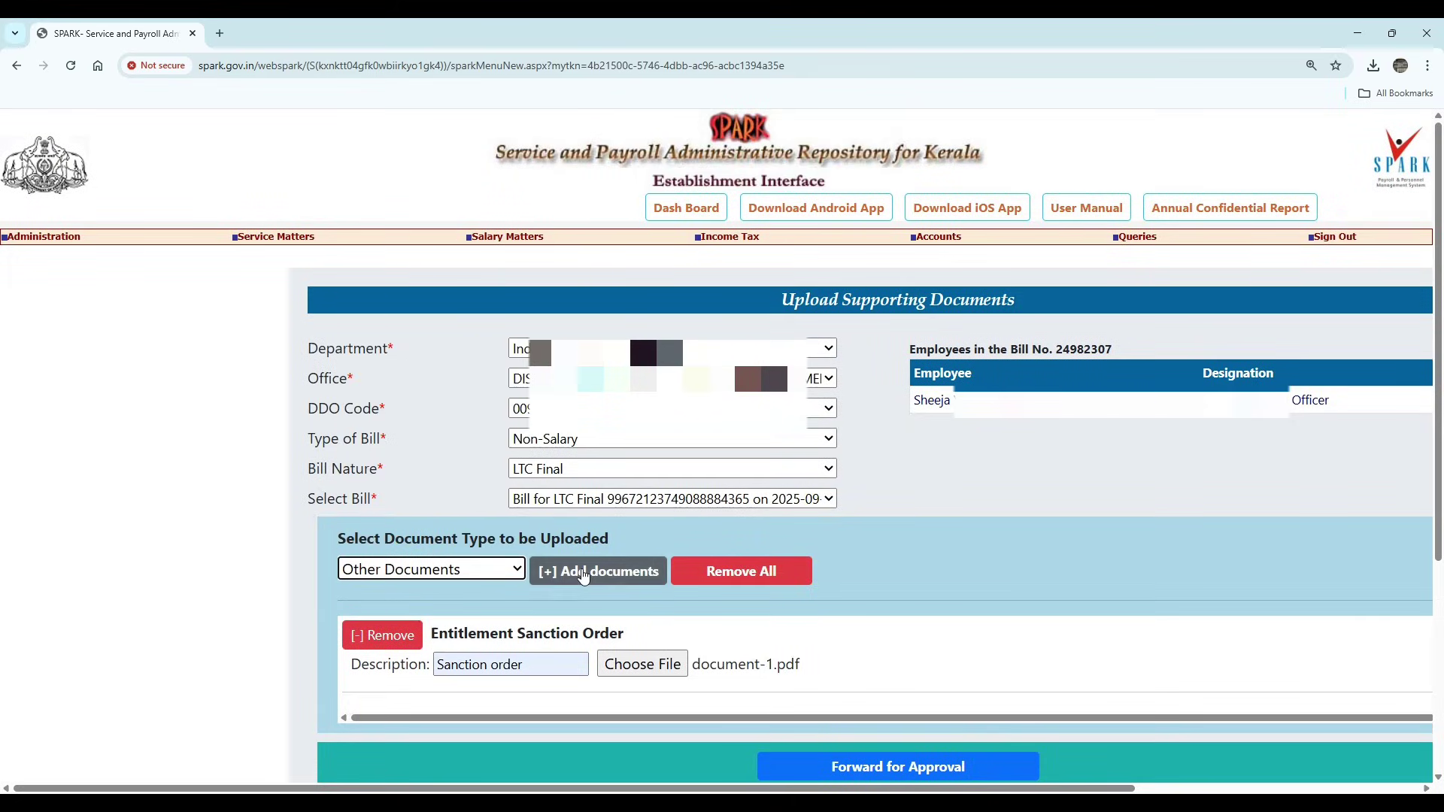
pyautogui.click(583, 576)
pyautogui.click(472, 748)
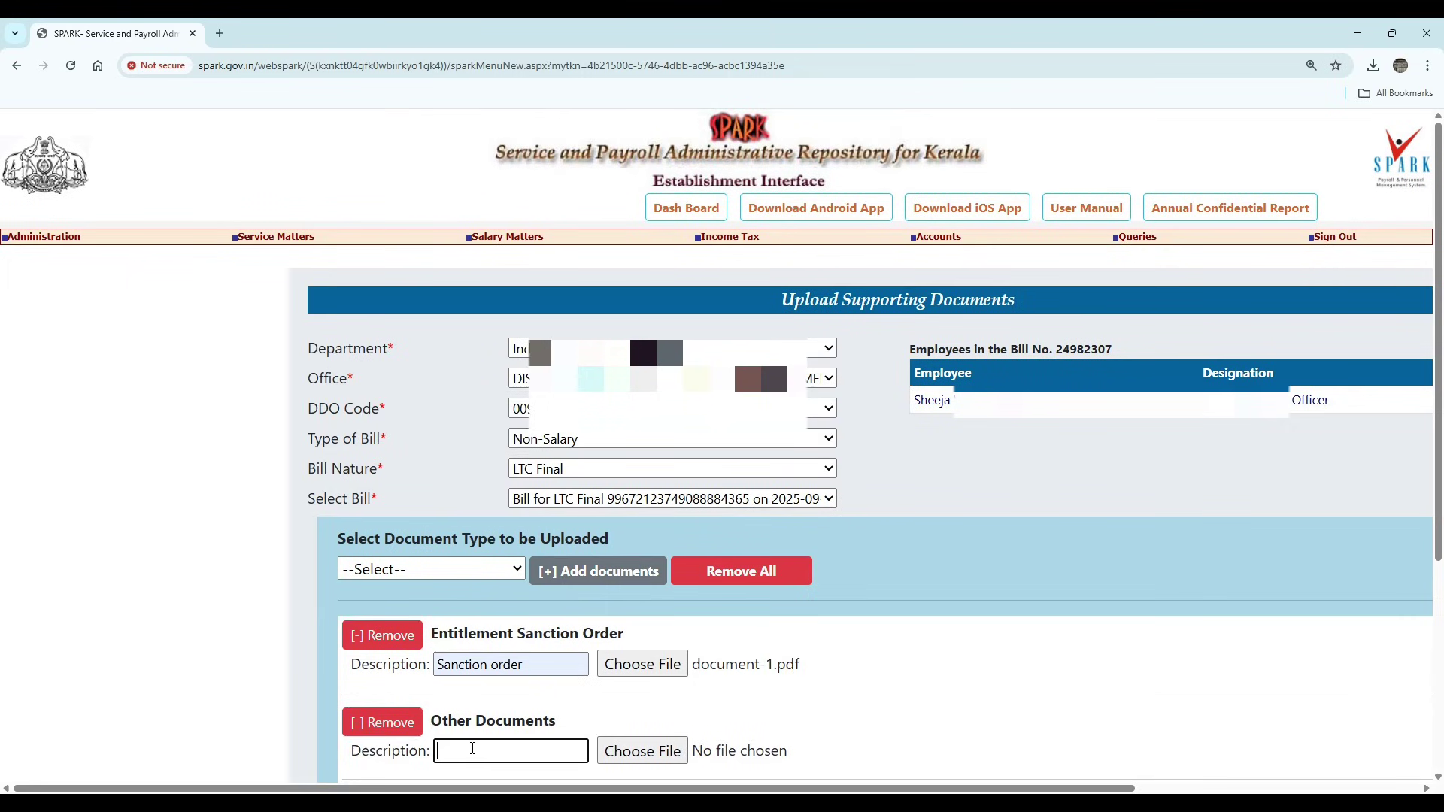
pyautogui.write('Bill')
pyautogui.click(655, 754)
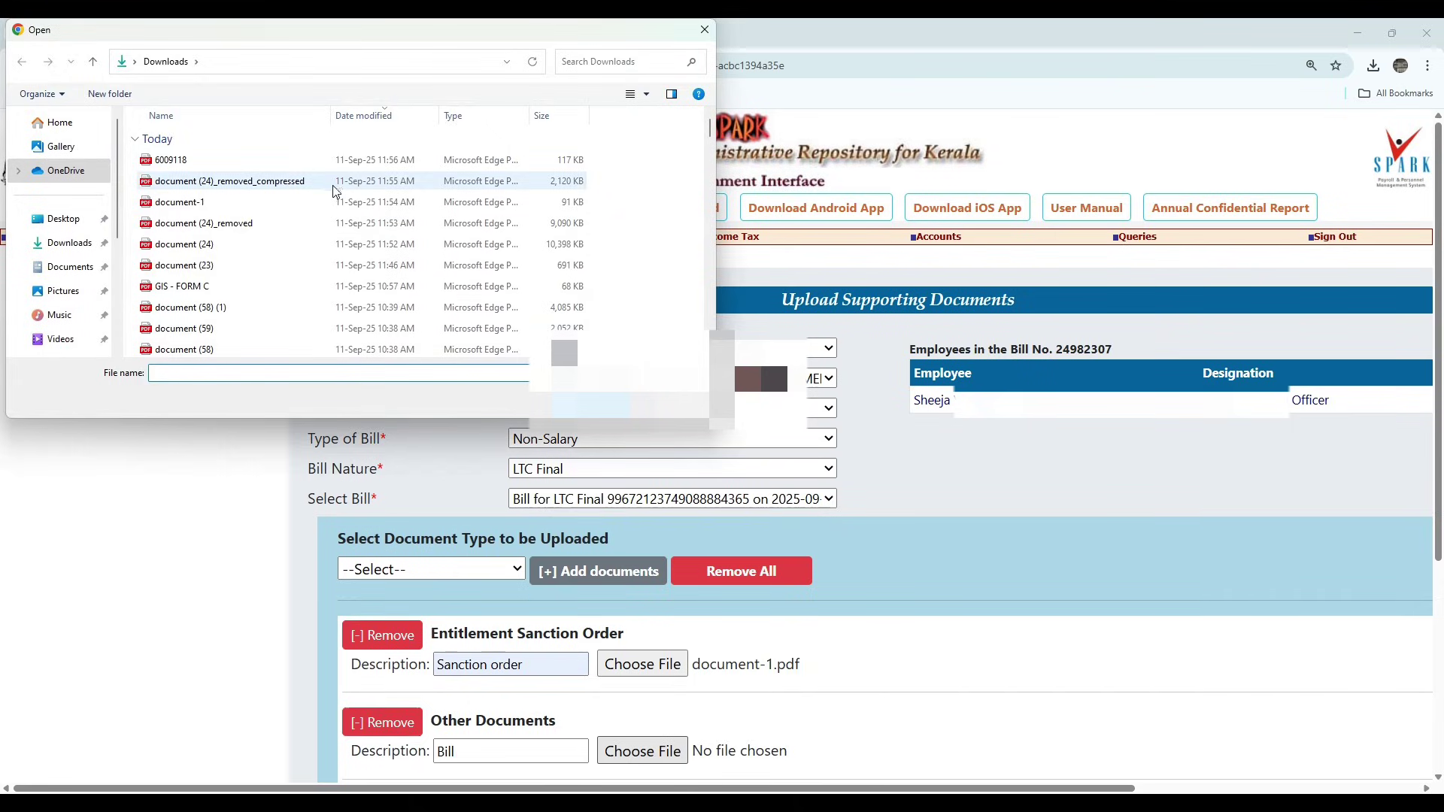
pyautogui.doubleClick(334, 191)
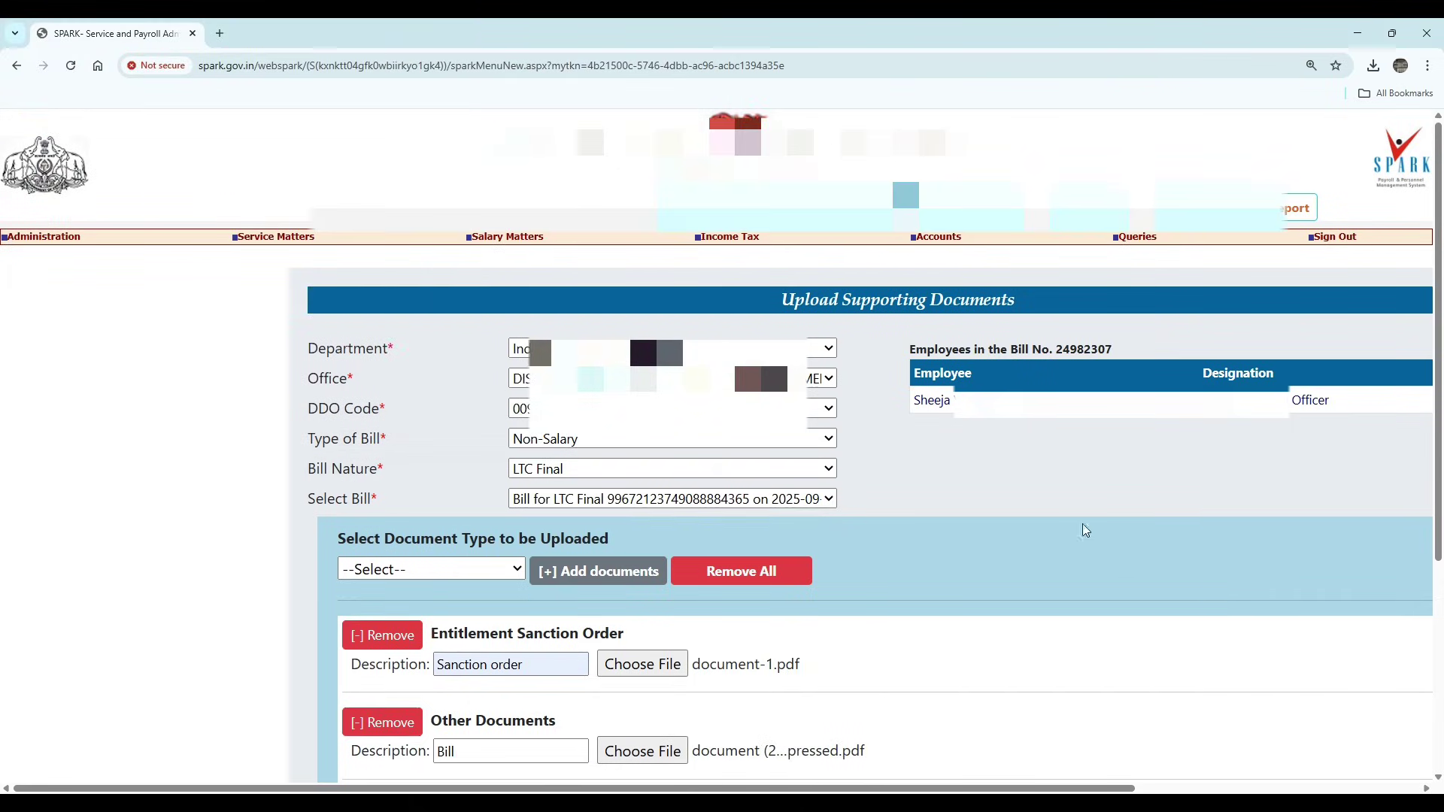
# - Scroll down the upload form to the Forward for Approval button
pyautogui.scroll(-3, 1095, 470)
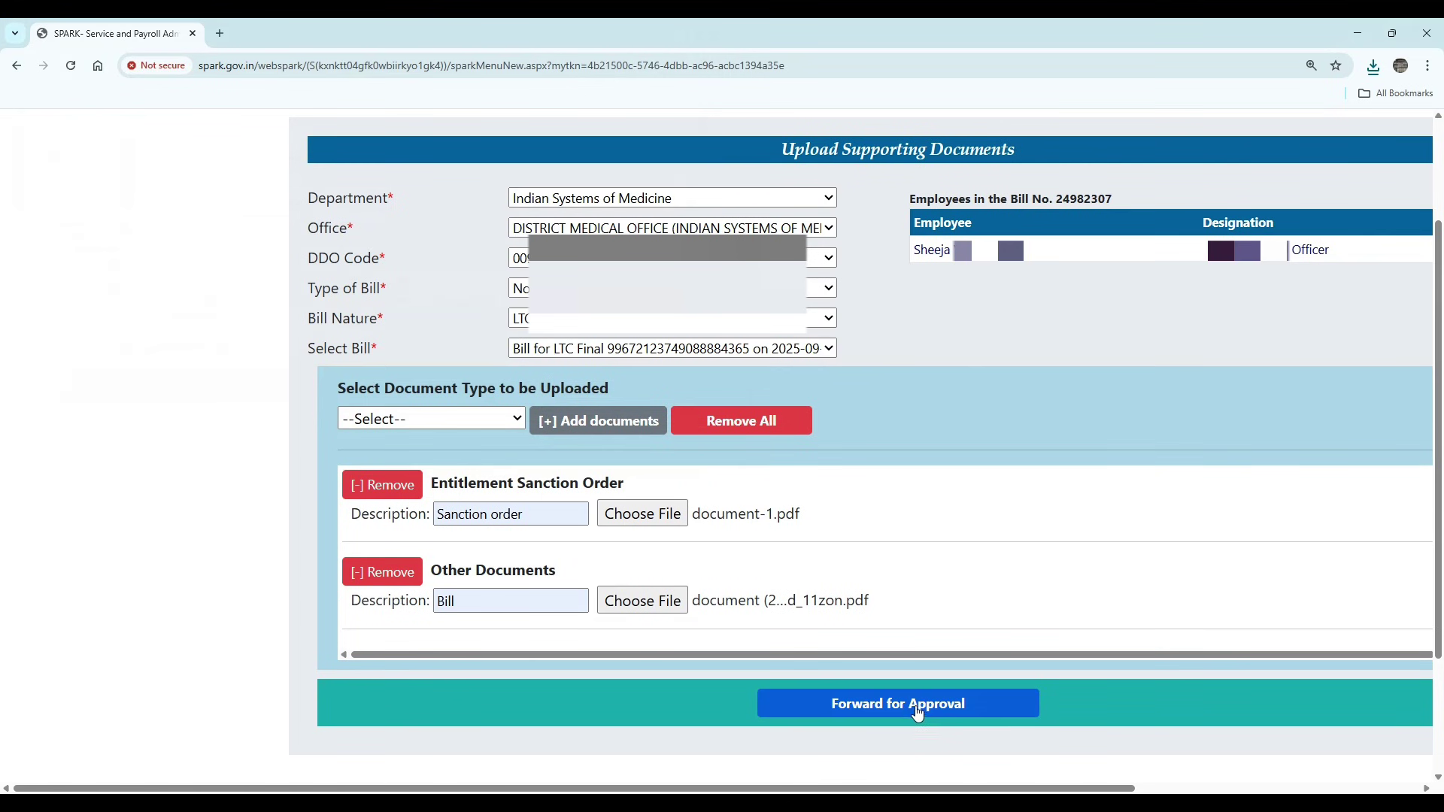
# - Forward the bill for approval, confirming the merge and upload of its documents
pyautogui.click(916, 707)
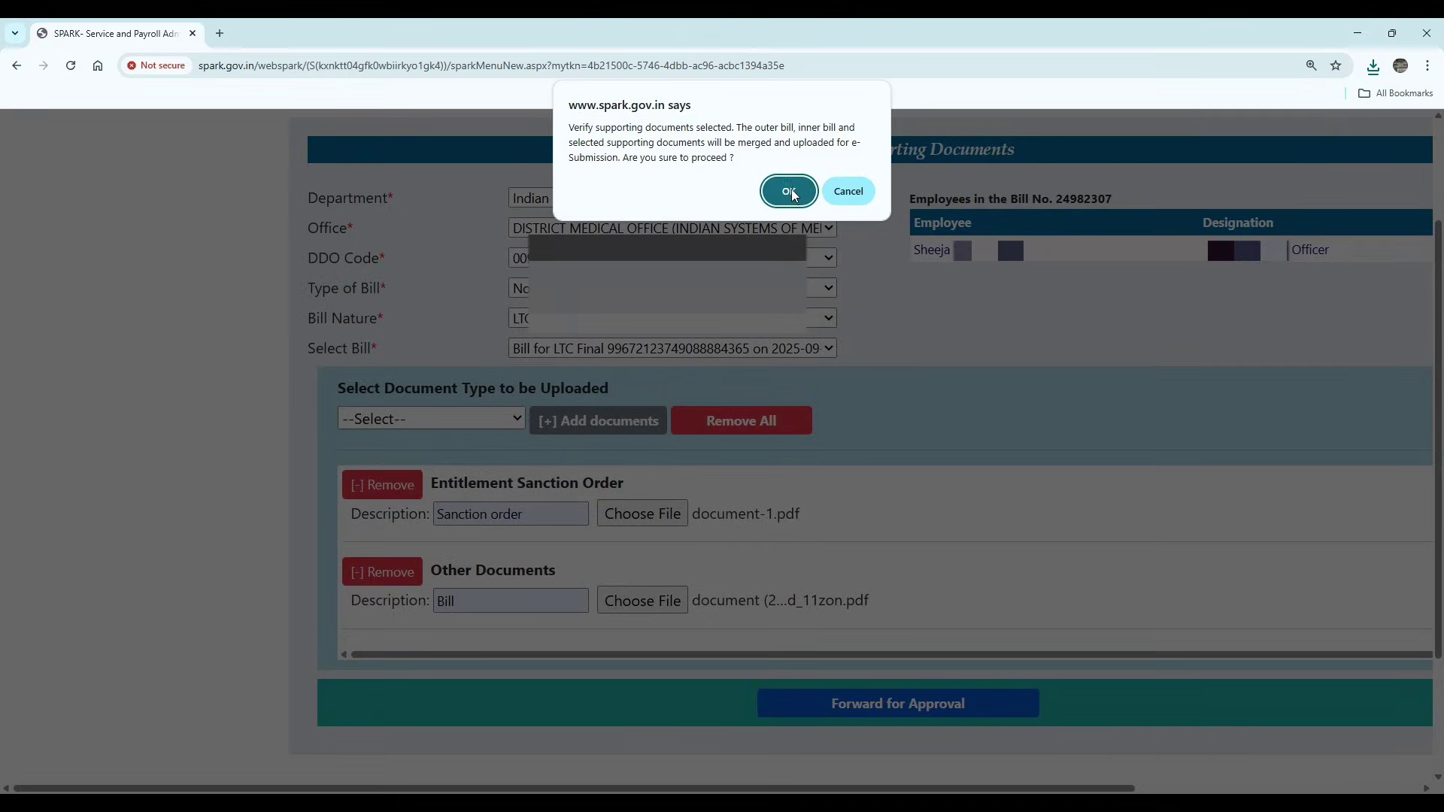
pyautogui.click(789, 191)
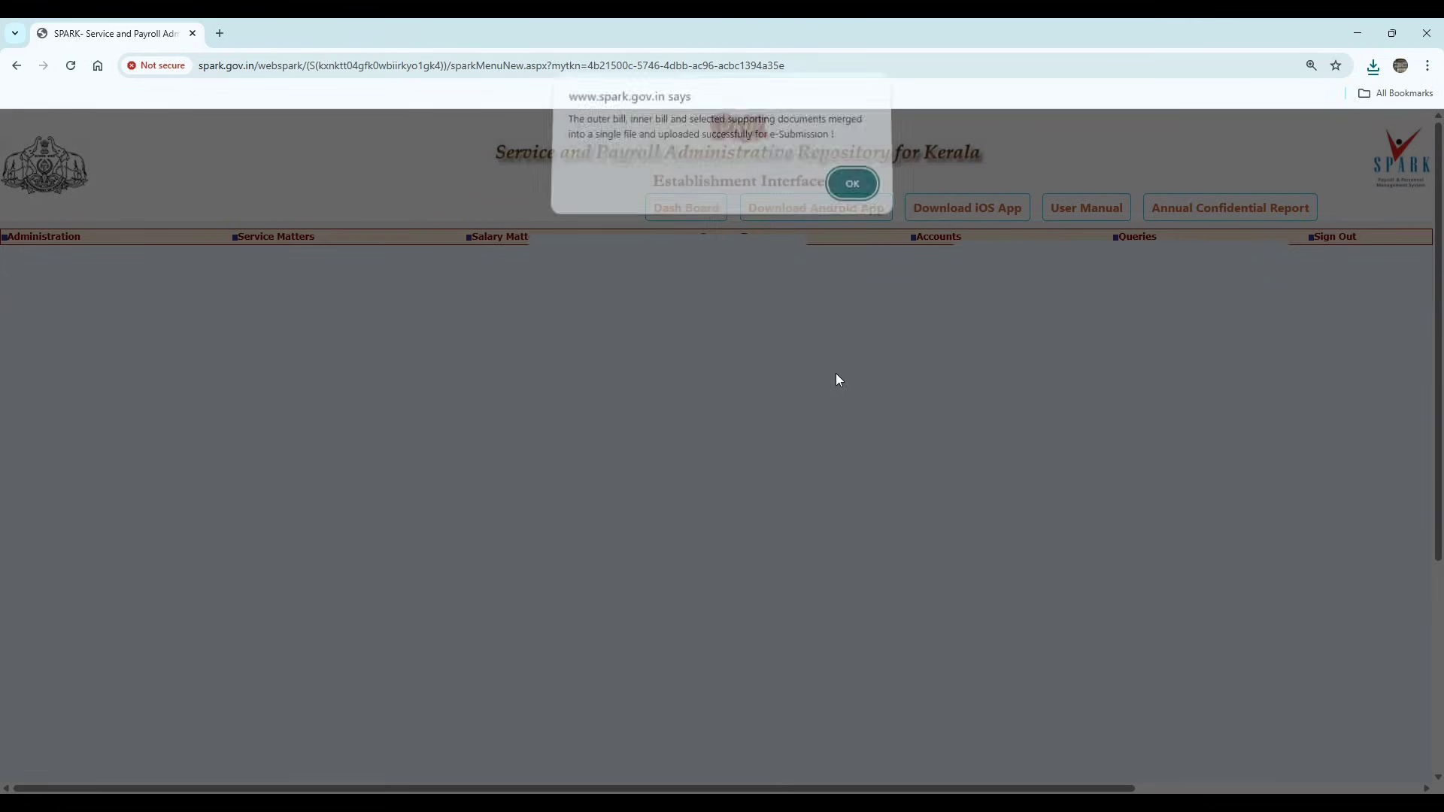
pyautogui.click(851, 191)
# - Go to the E-Submit Bill page under Accounts > Bills
pyautogui.moveTo(939, 236)
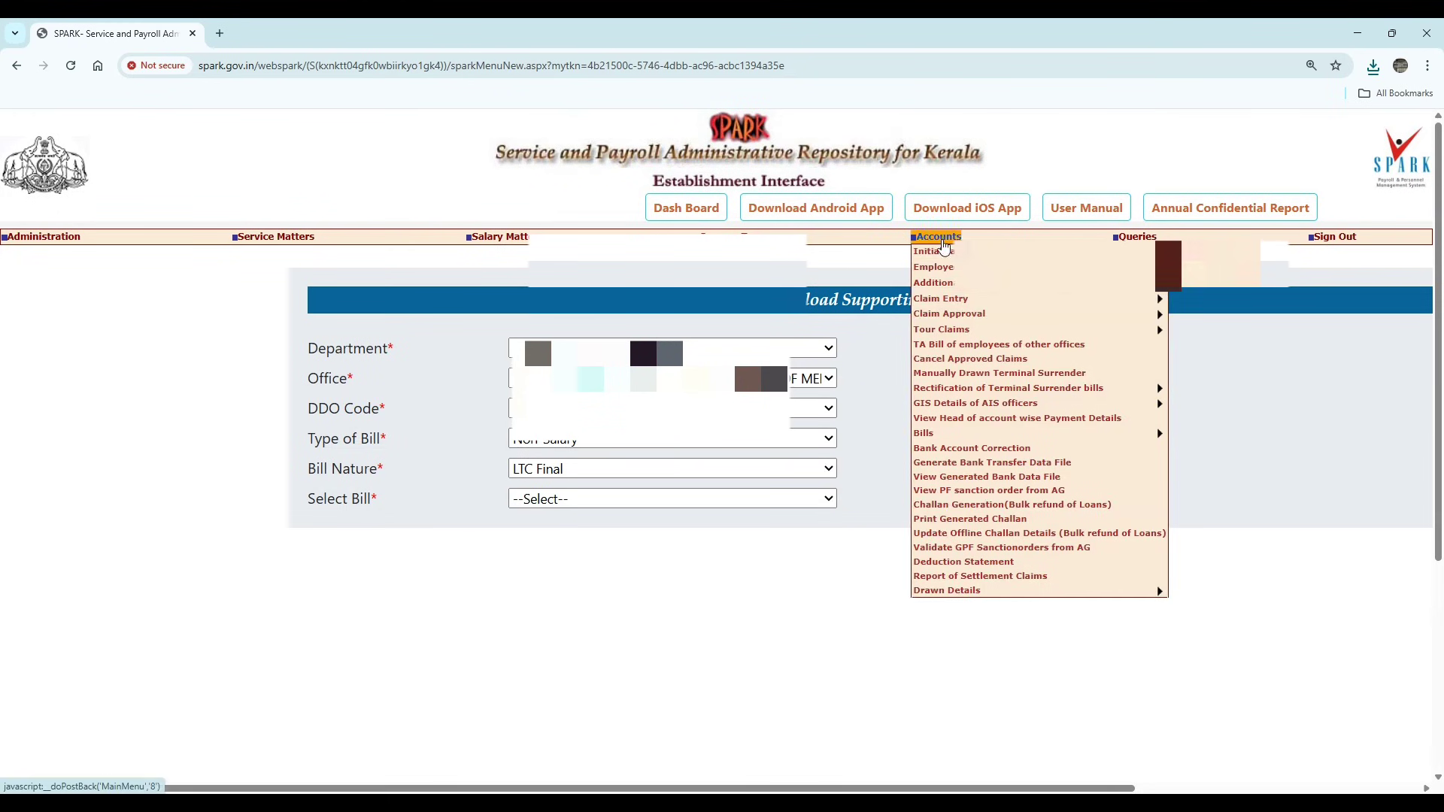
pyautogui.moveTo(931, 440)
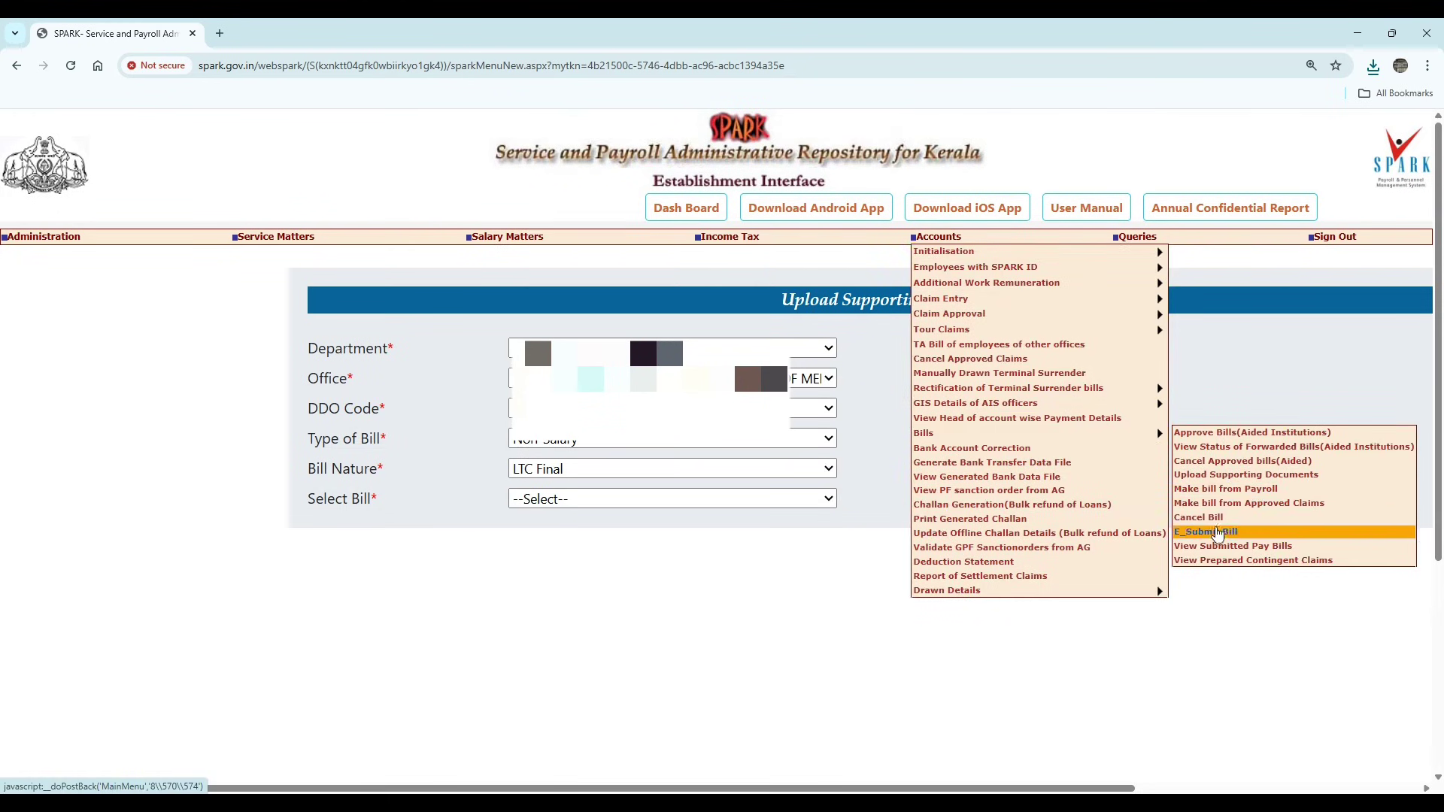
pyautogui.click(1219, 532)
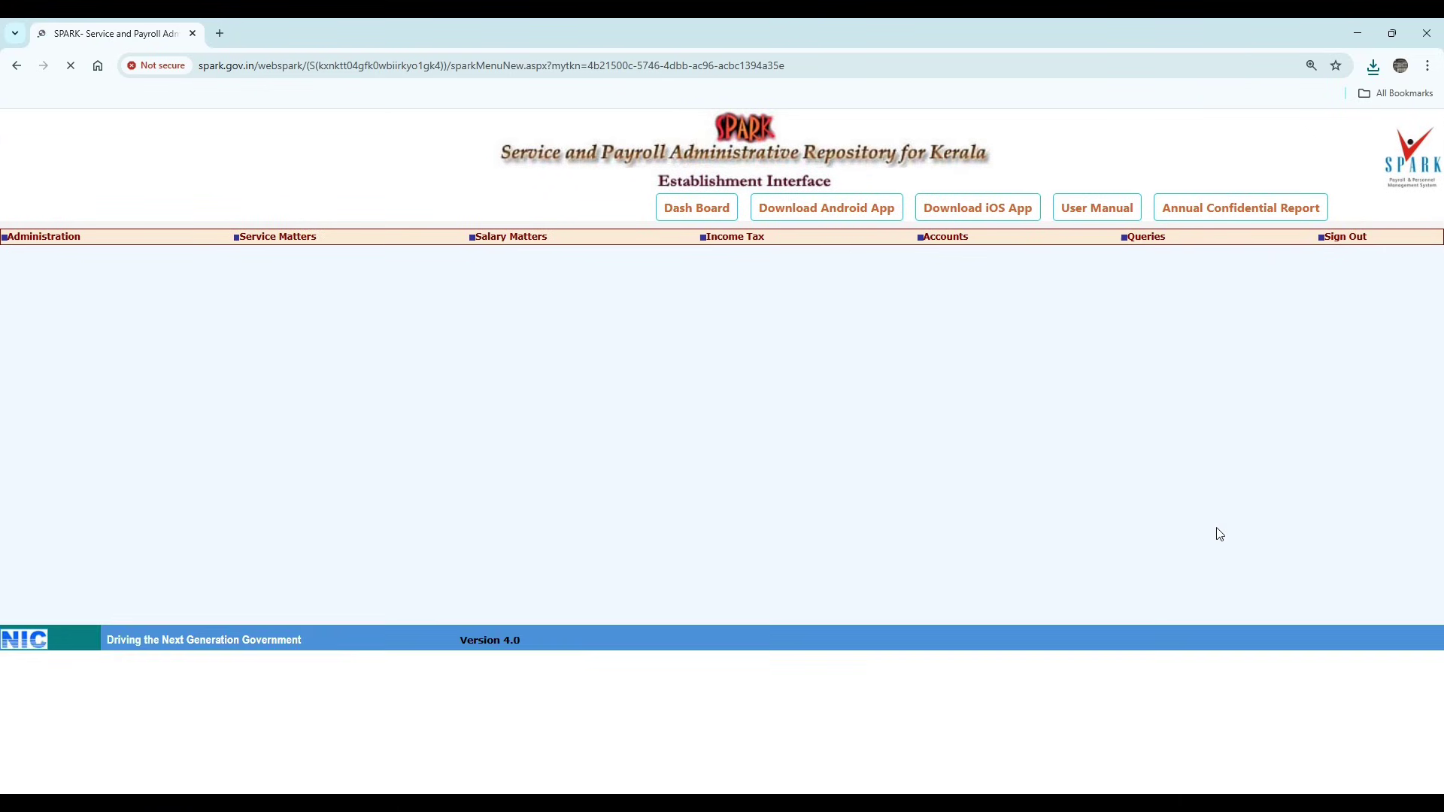
# - Choose the department and office, Bill Nature Other Claims and DDO code 009 to list pending bills
pyautogui.click(383, 312)
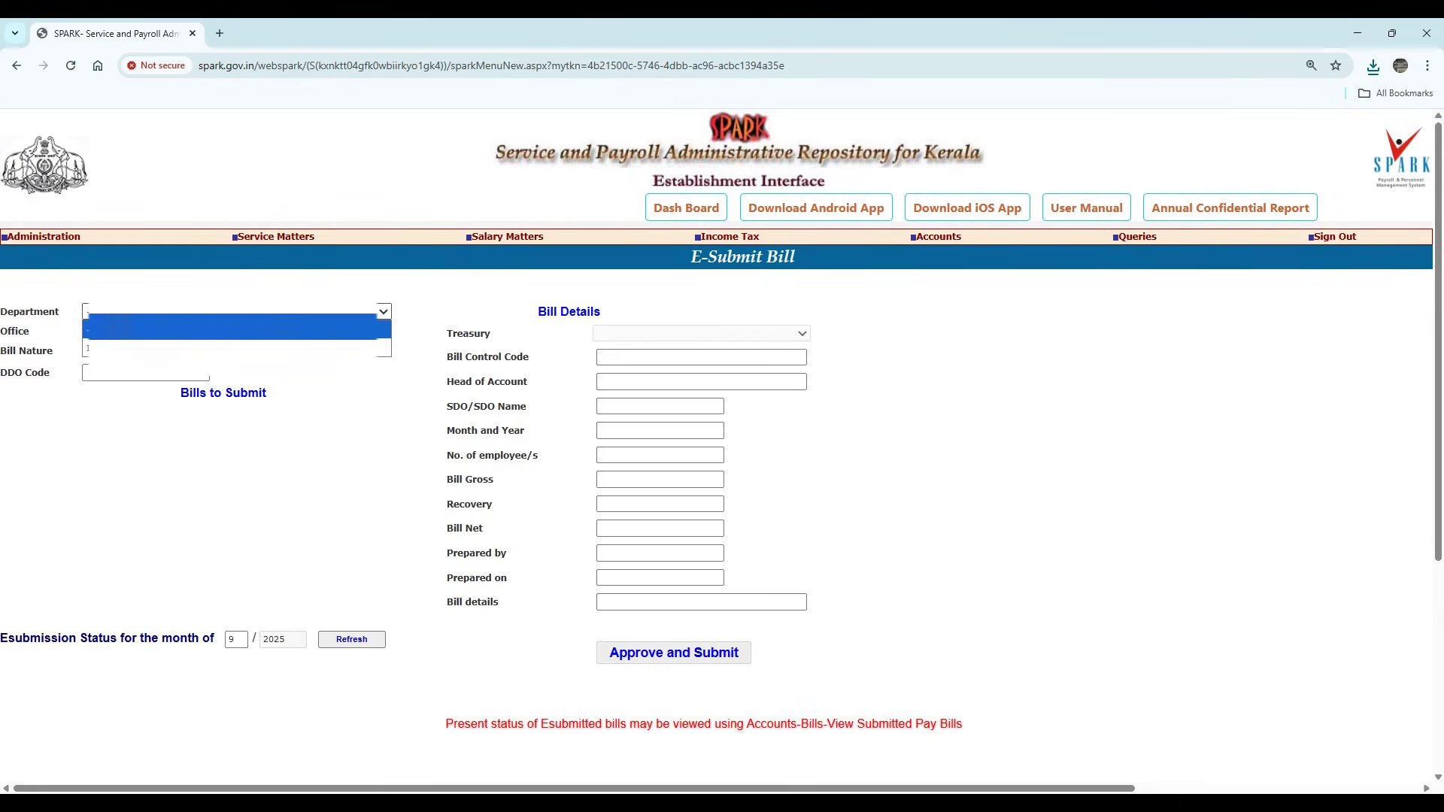
pyautogui.click(380, 325)
pyautogui.click(236, 331)
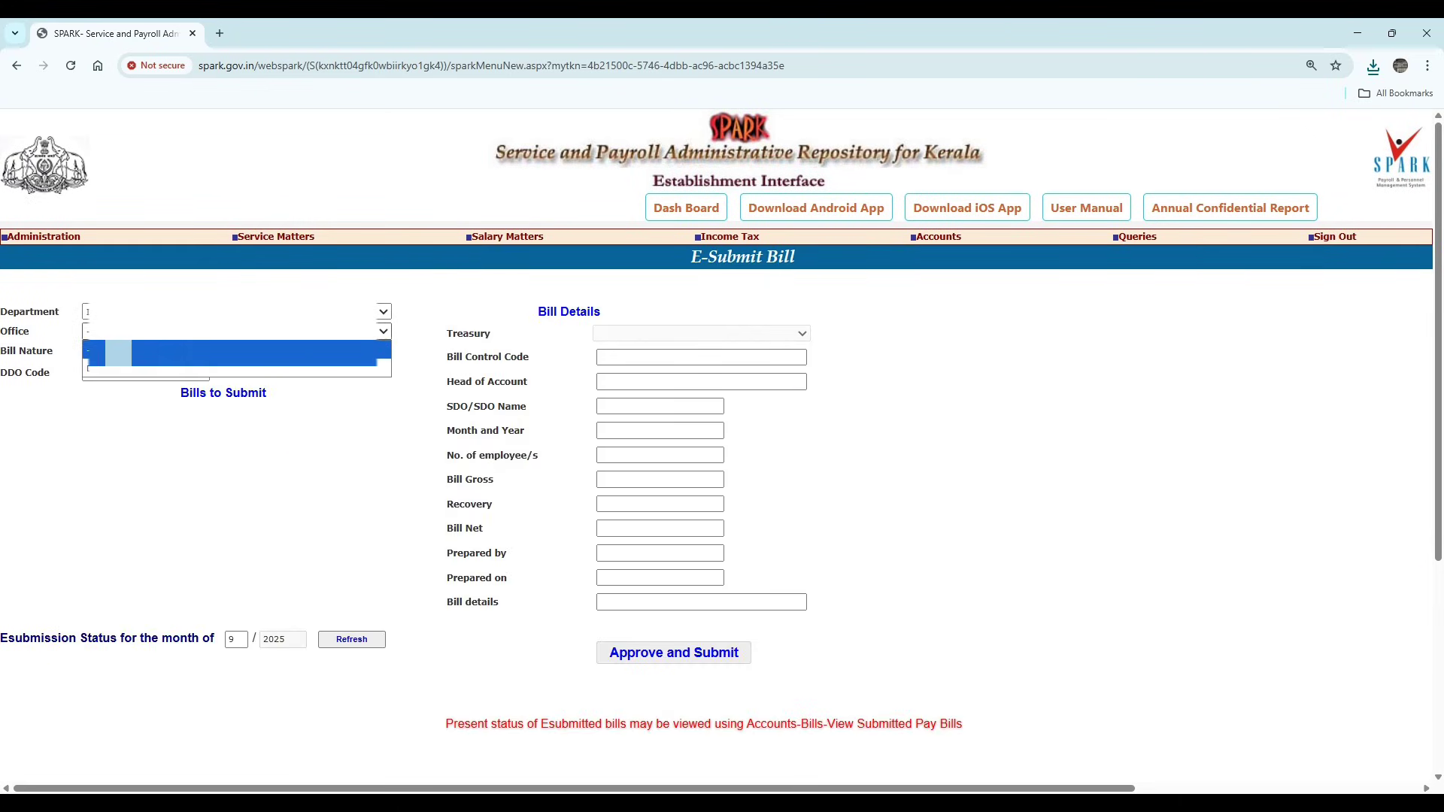
pyautogui.click(142, 369)
pyautogui.click(143, 351)
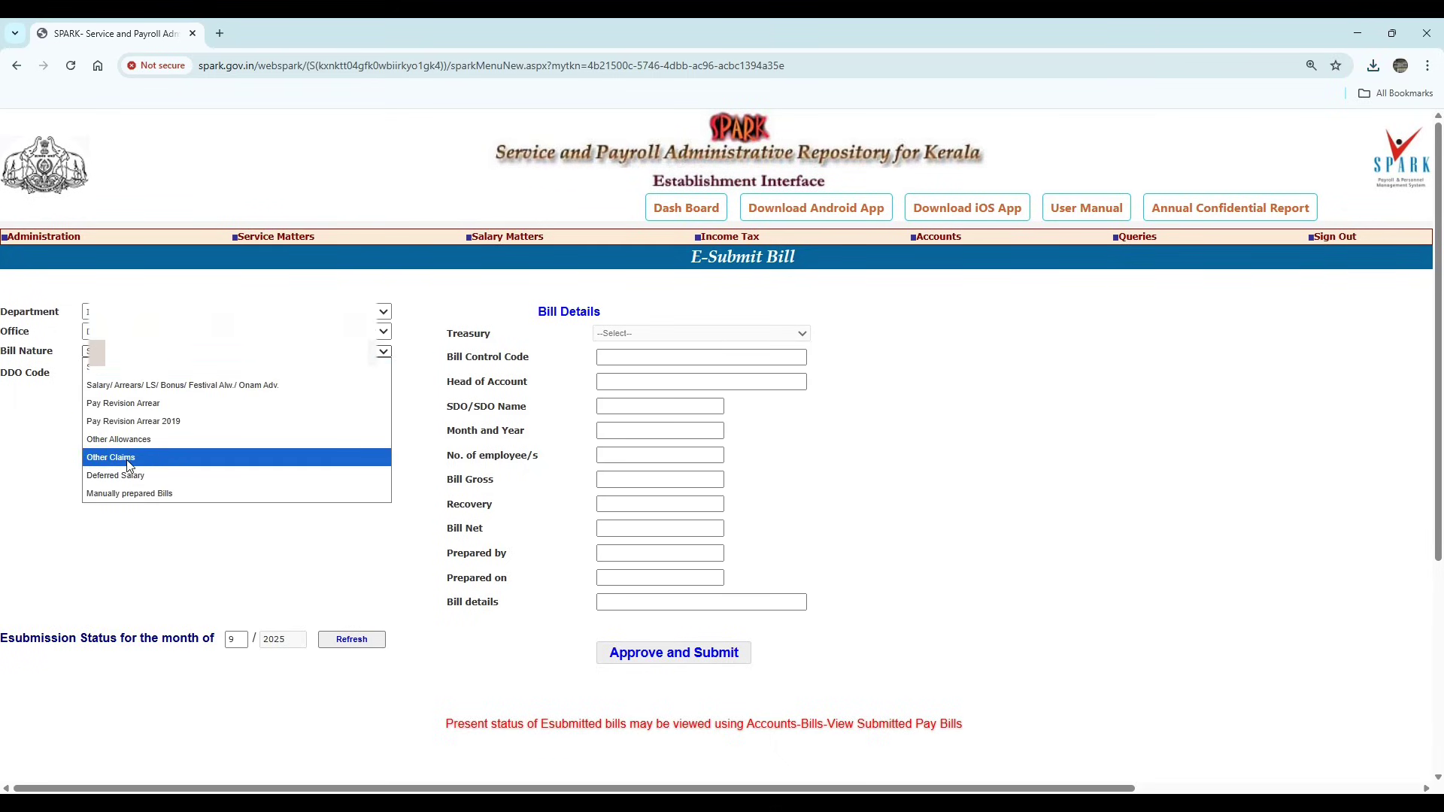
pyautogui.click(127, 459)
pyautogui.click(124, 374)
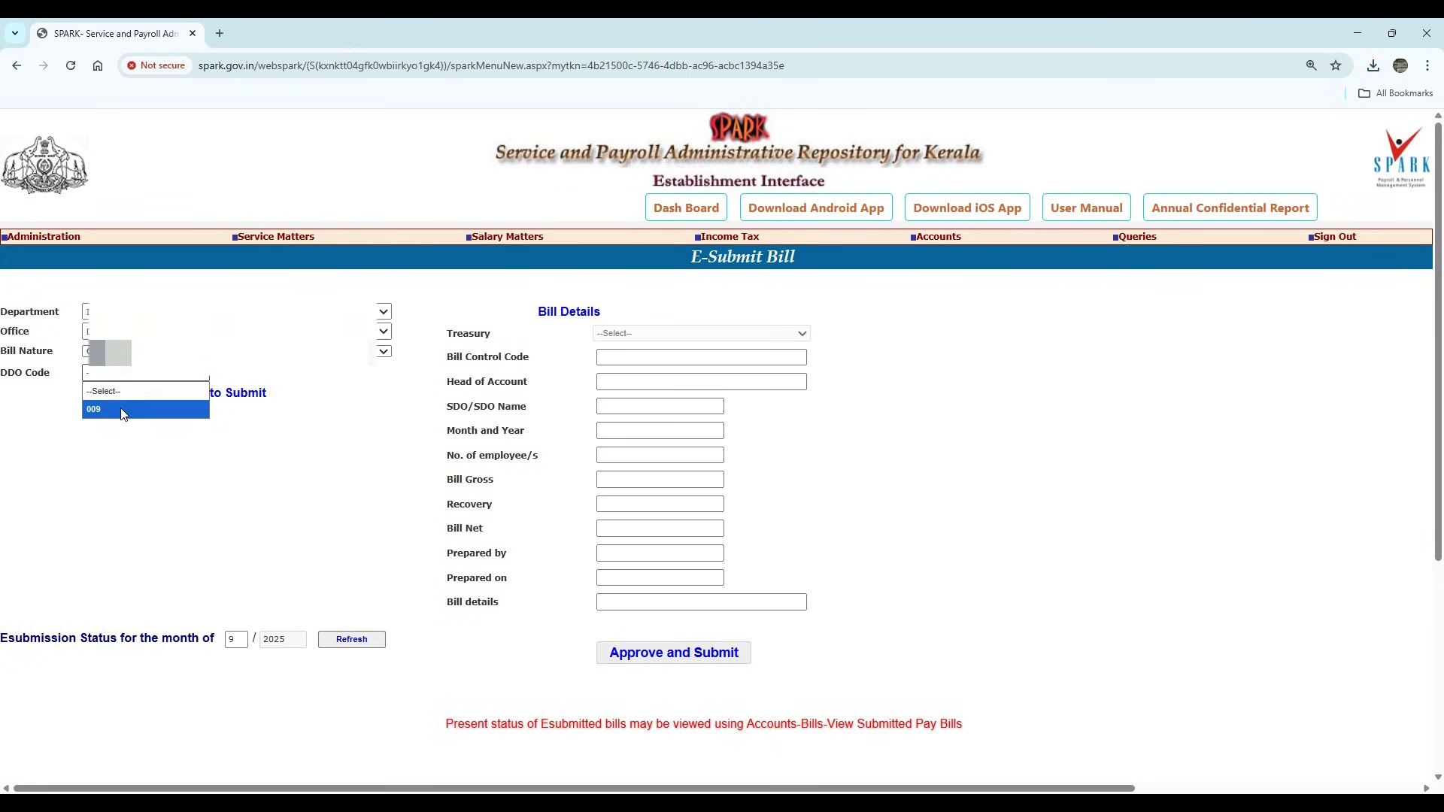
pyautogui.click(122, 413)
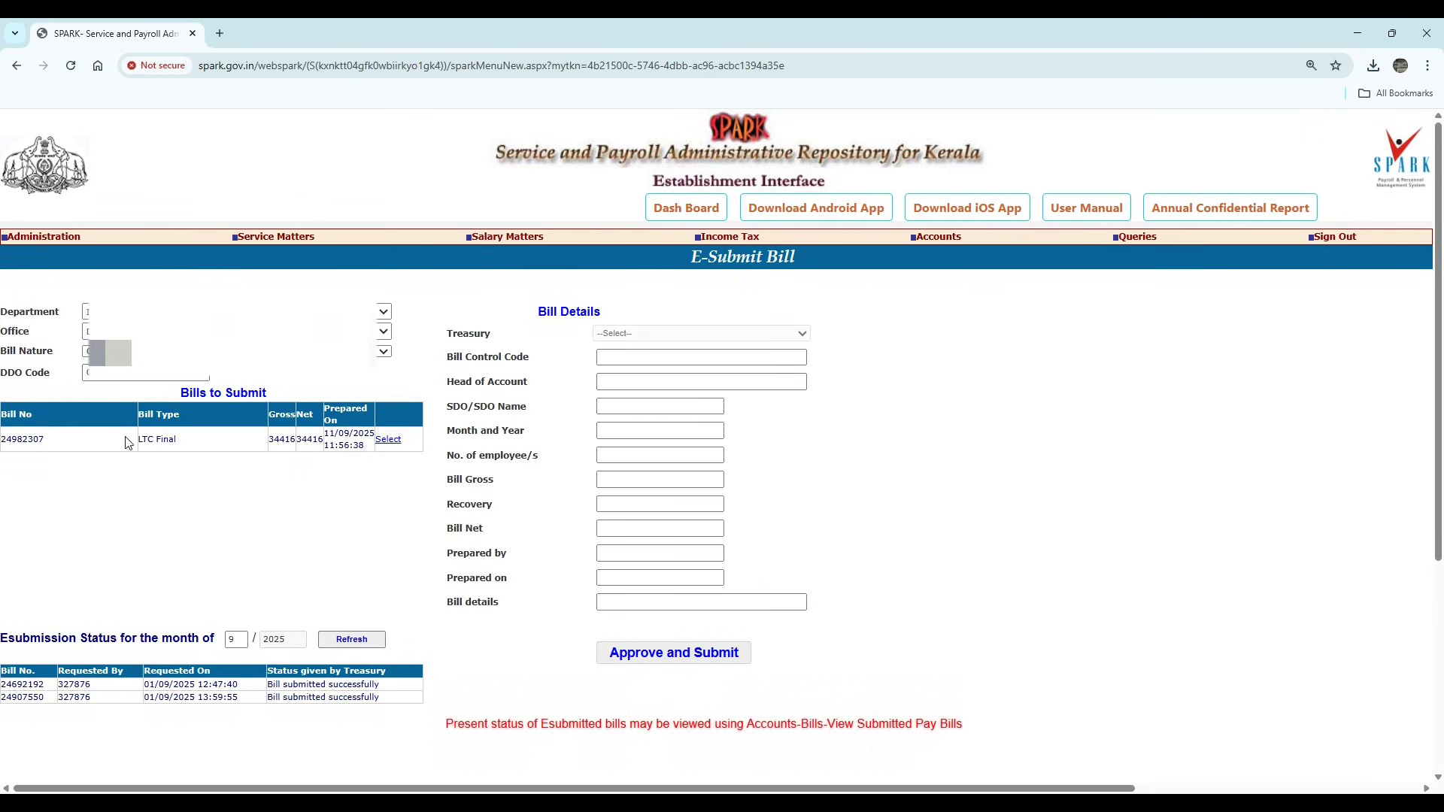
pyautogui.click(388, 440)
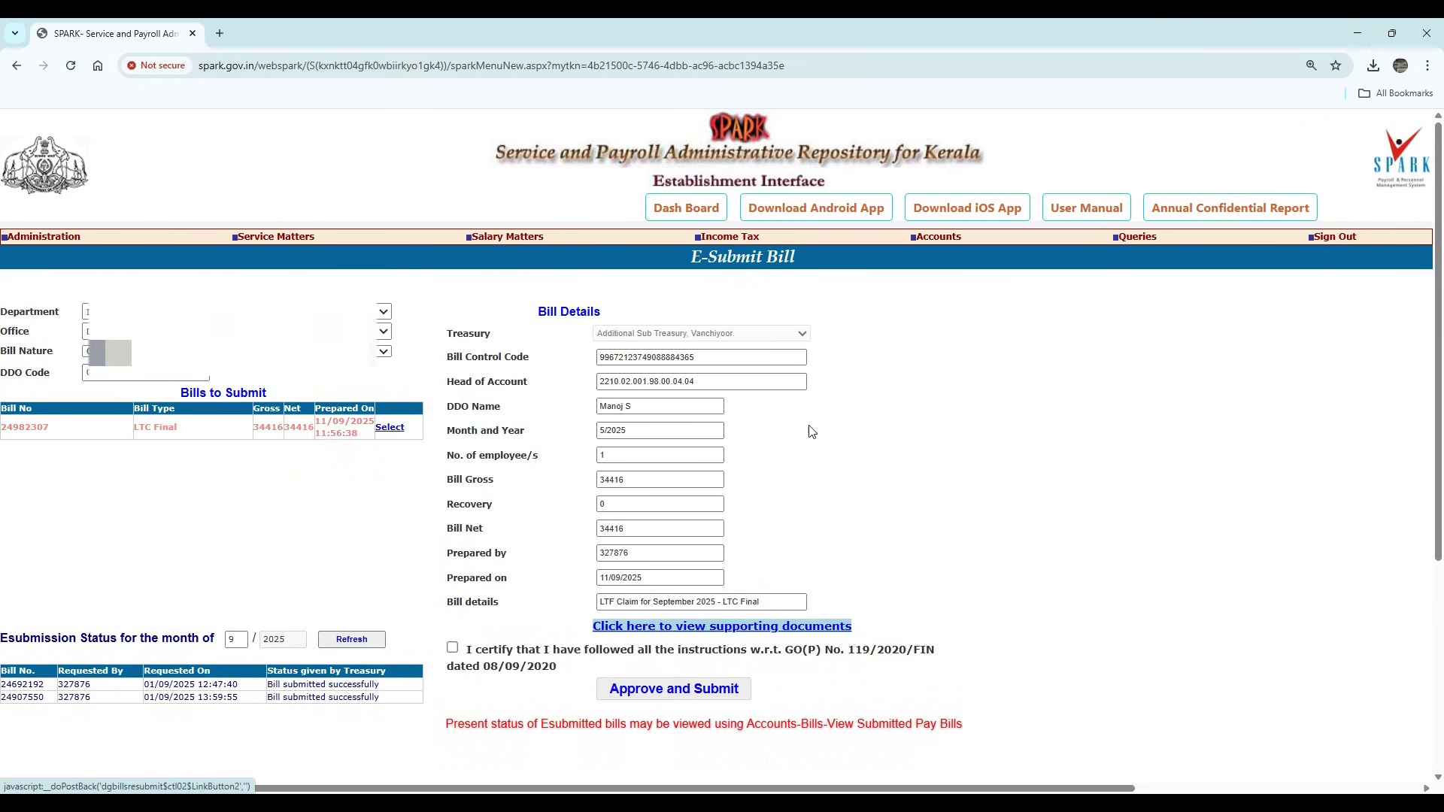
pyautogui.click(696, 630)
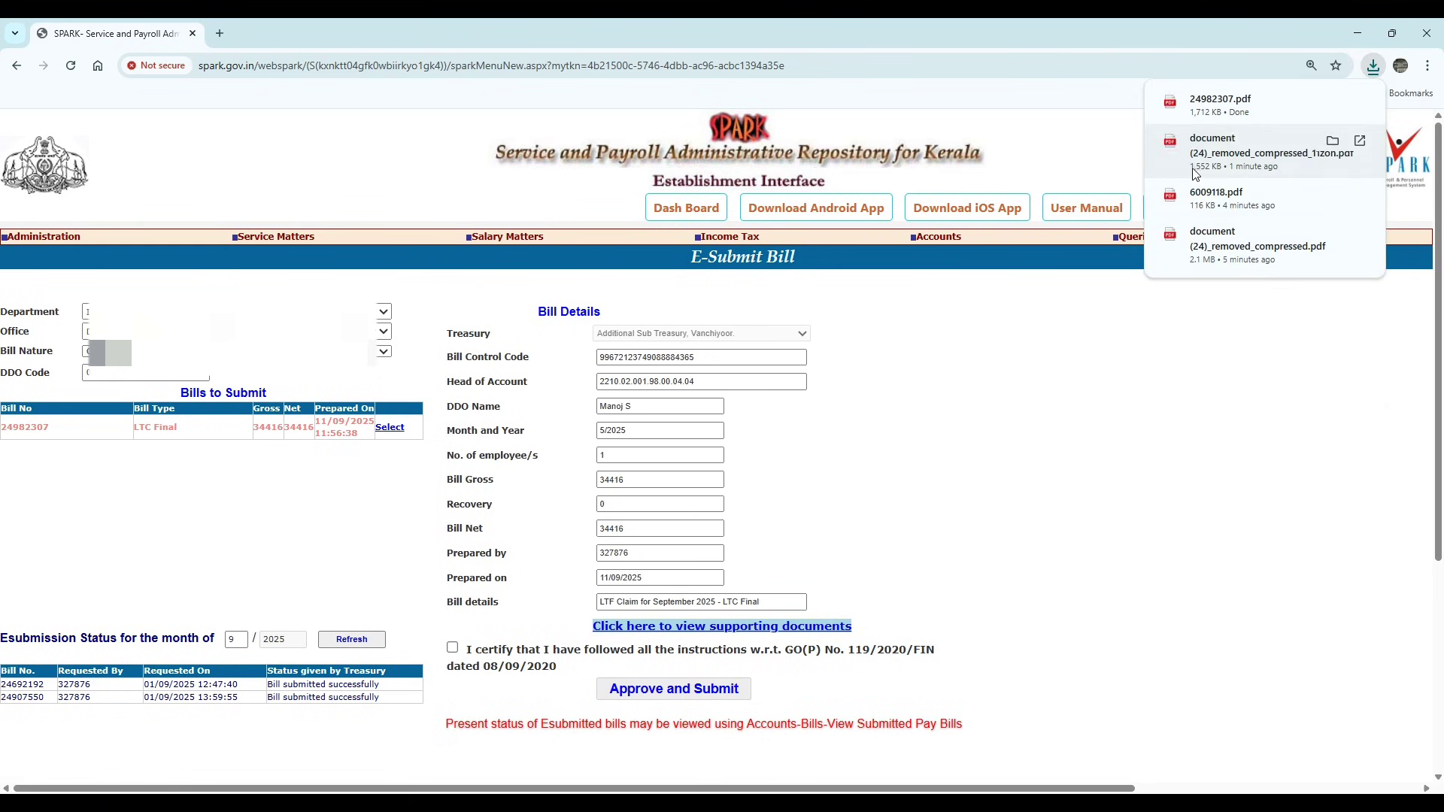
pyautogui.click(1226, 105)
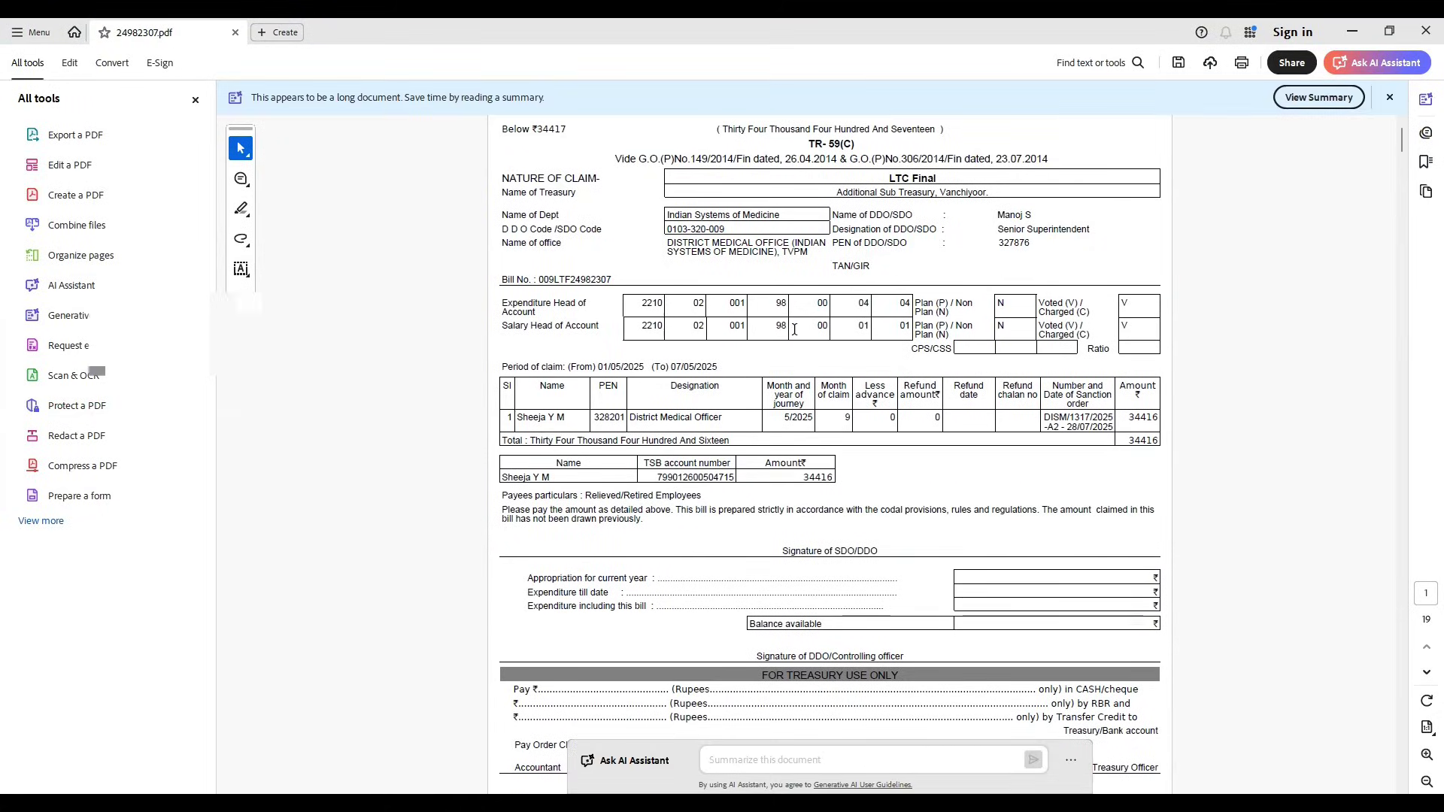
# - Back on the E-Submit Bill page, certify compliance with the government order and accept the statement
pyautogui.hotkey('alt', 'Tab')
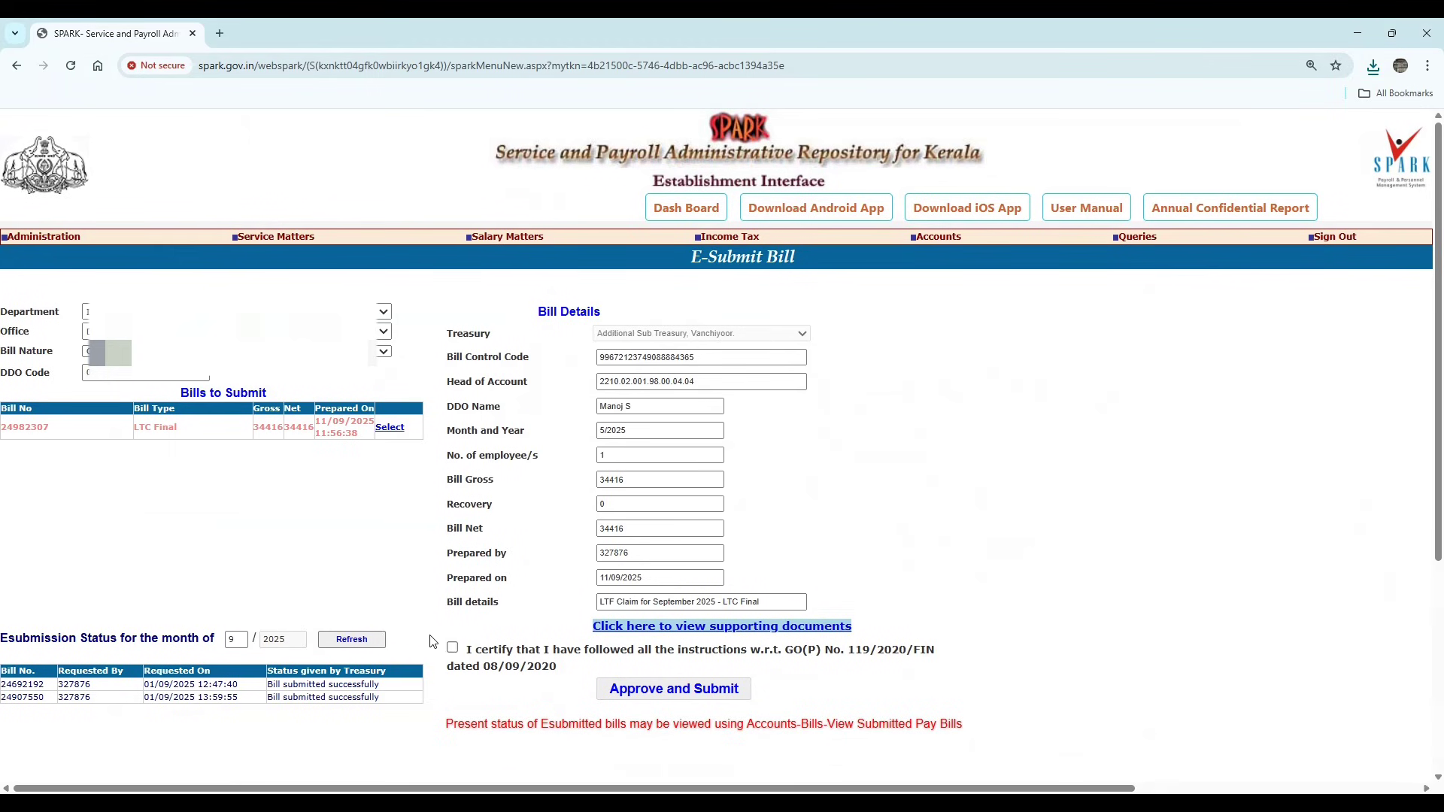
pyautogui.click(453, 649)
pyautogui.click(769, 582)
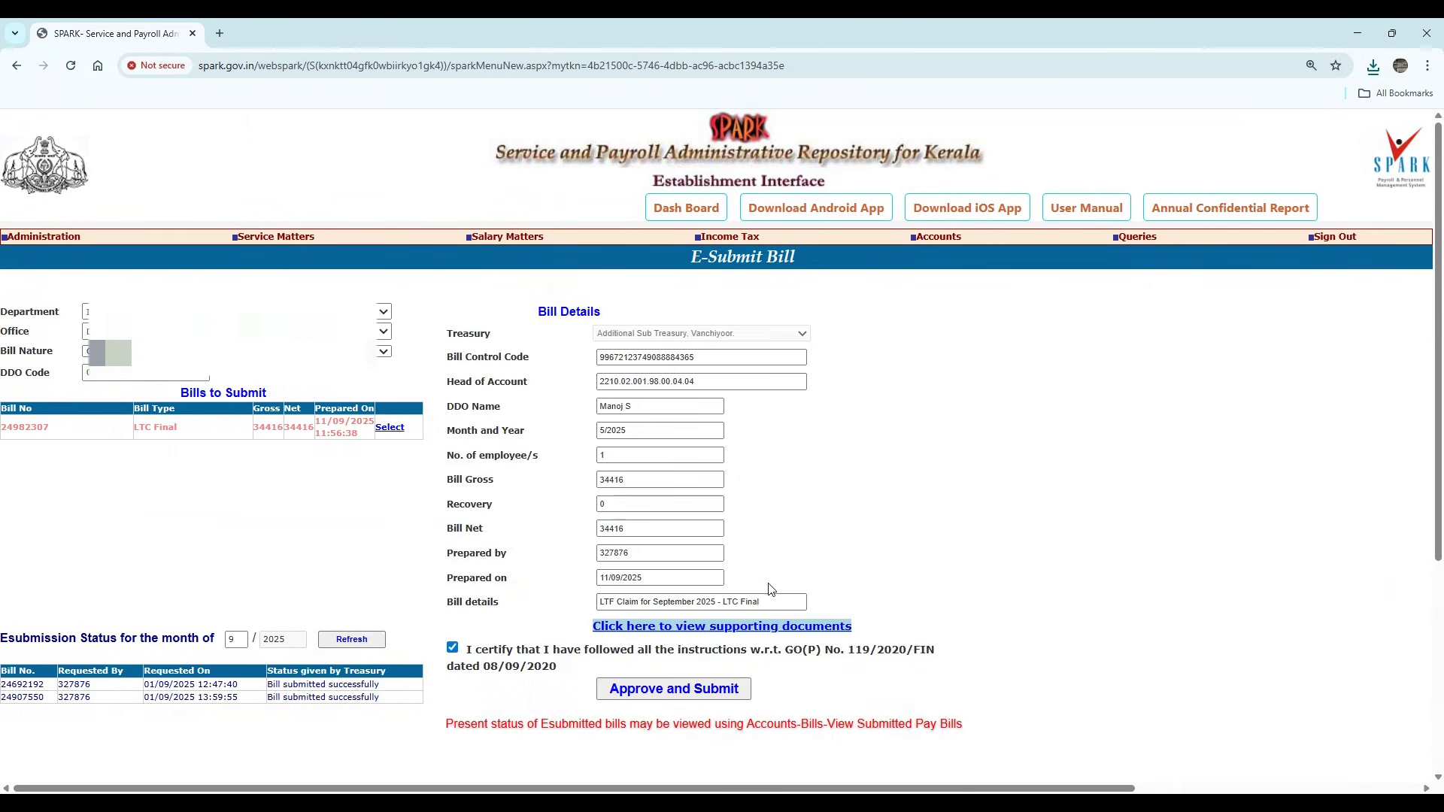
pyautogui.click(684, 691)
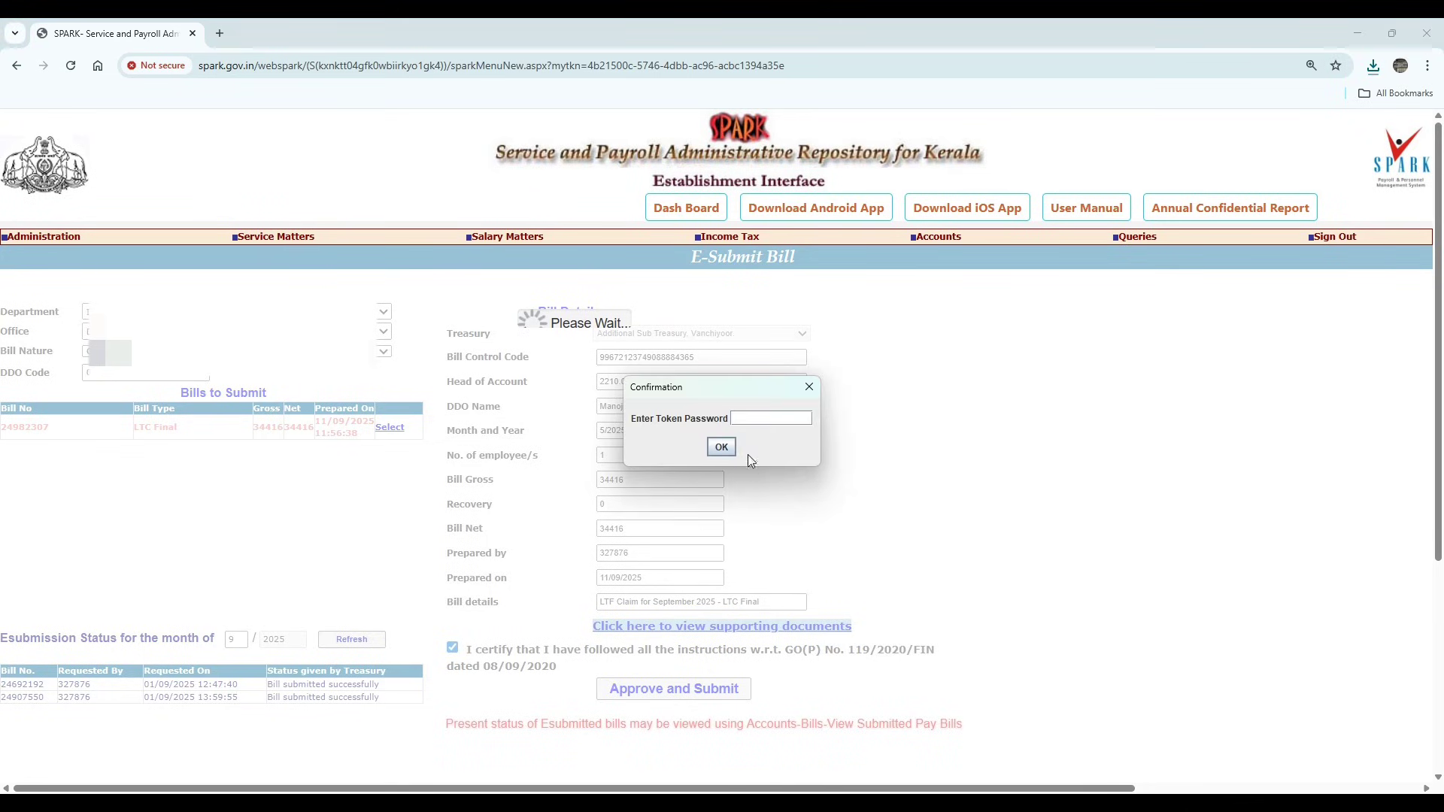
pyautogui.click(720, 447)
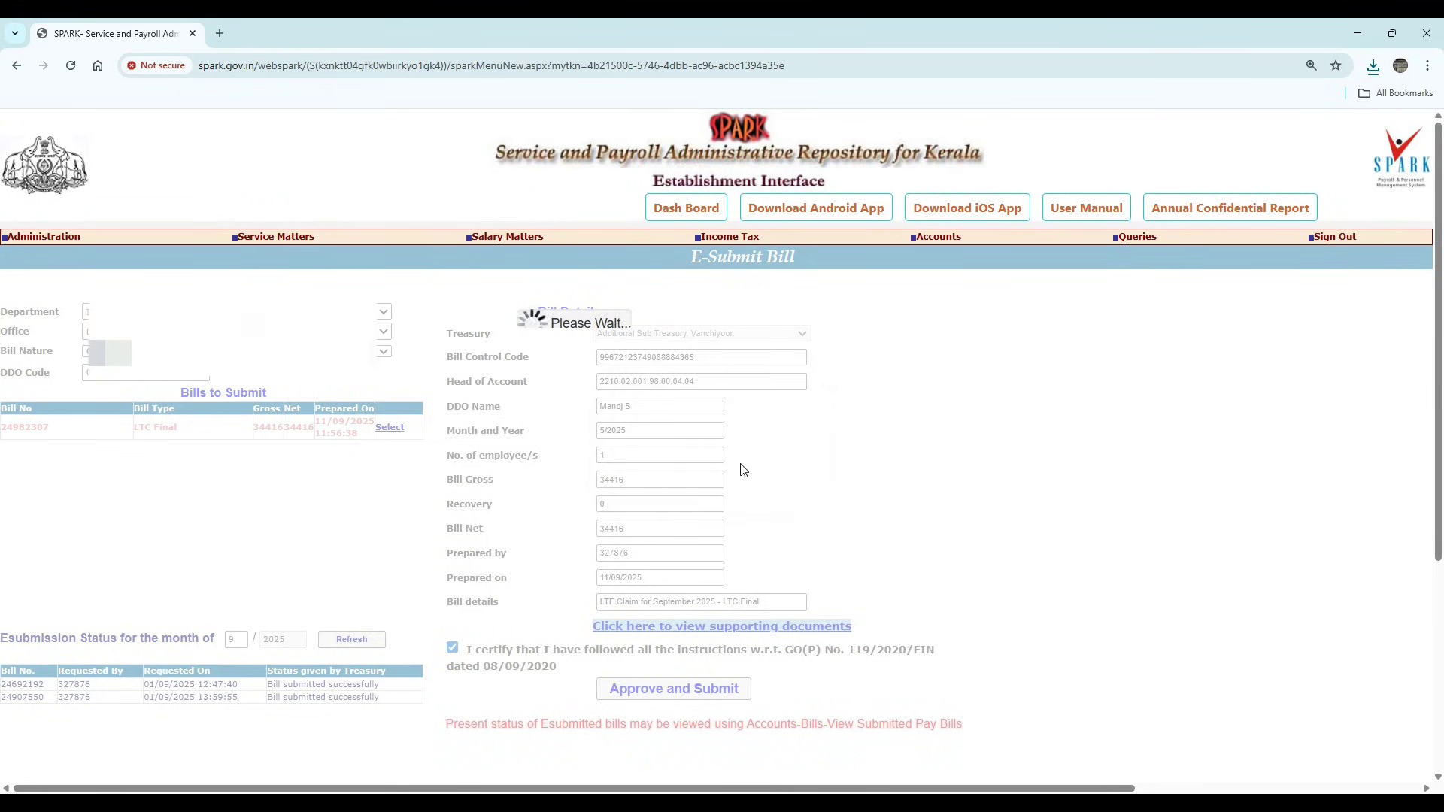
pyautogui.click(922, 183)
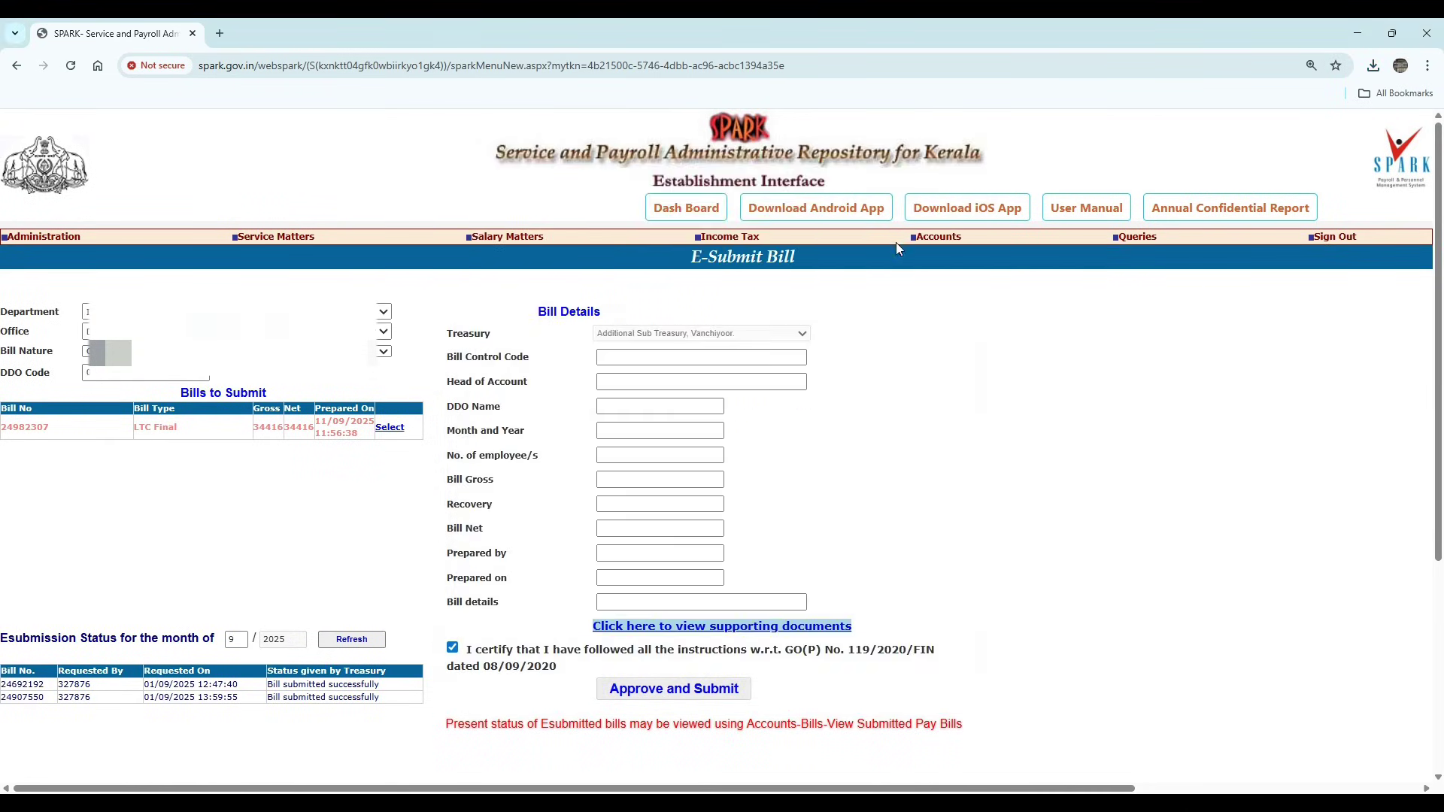
pyautogui.click(952, 130)
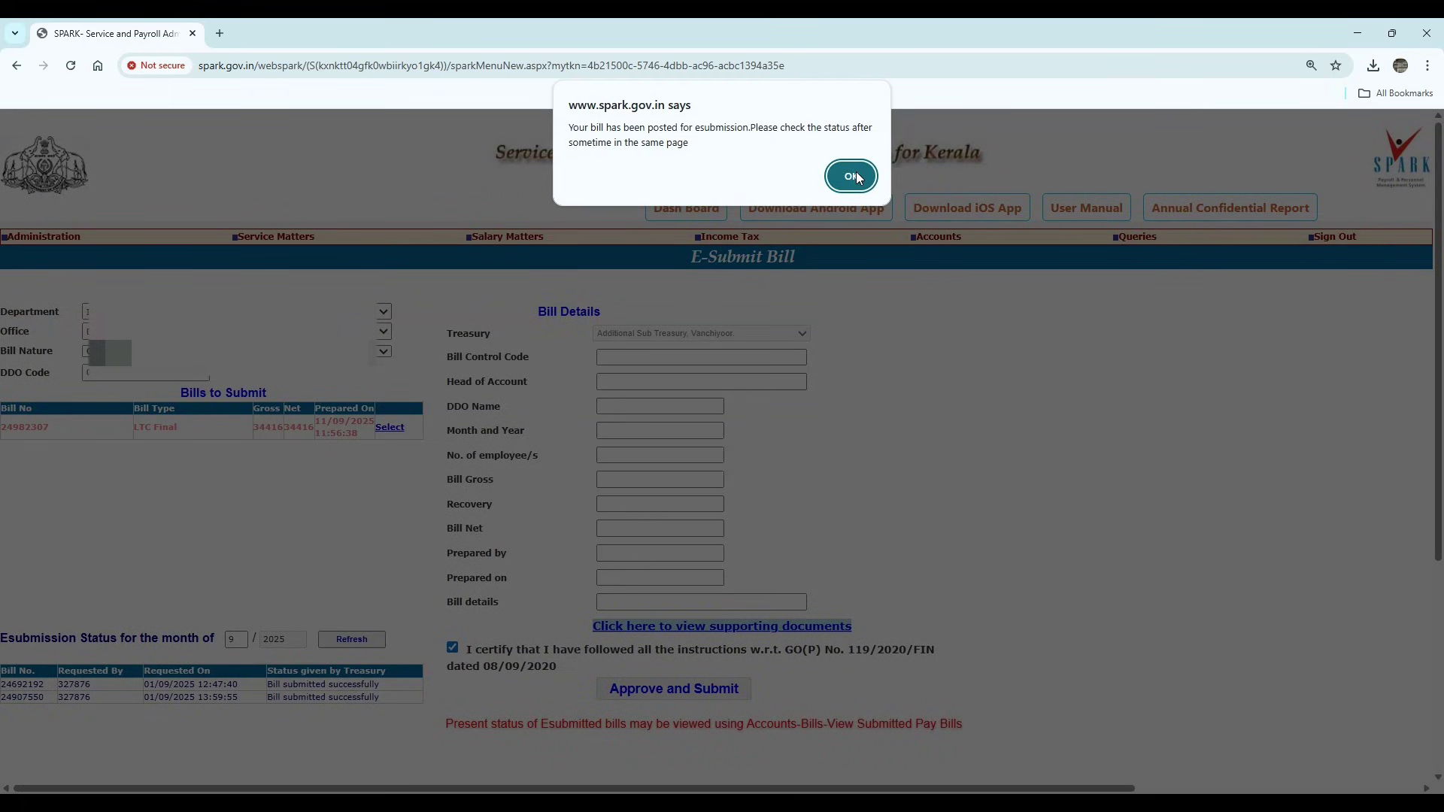
pyautogui.press('Return')
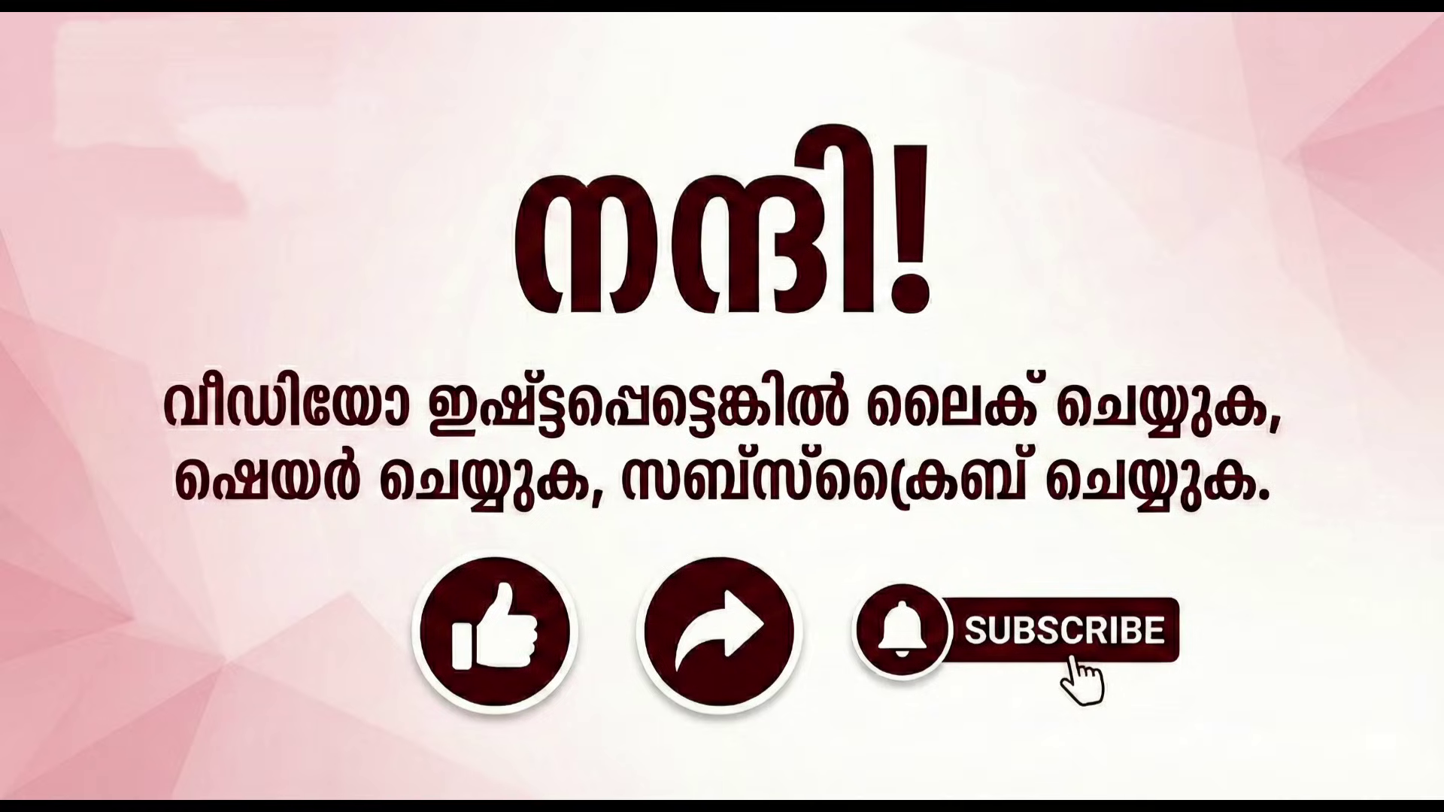